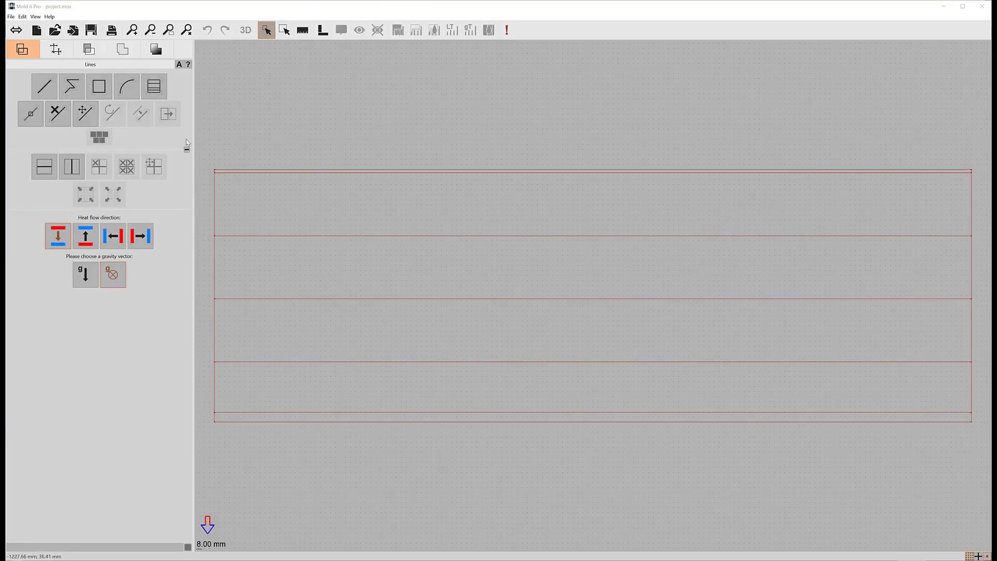
Step: Rename the current area material to "Air layer"
left_click(91, 50)
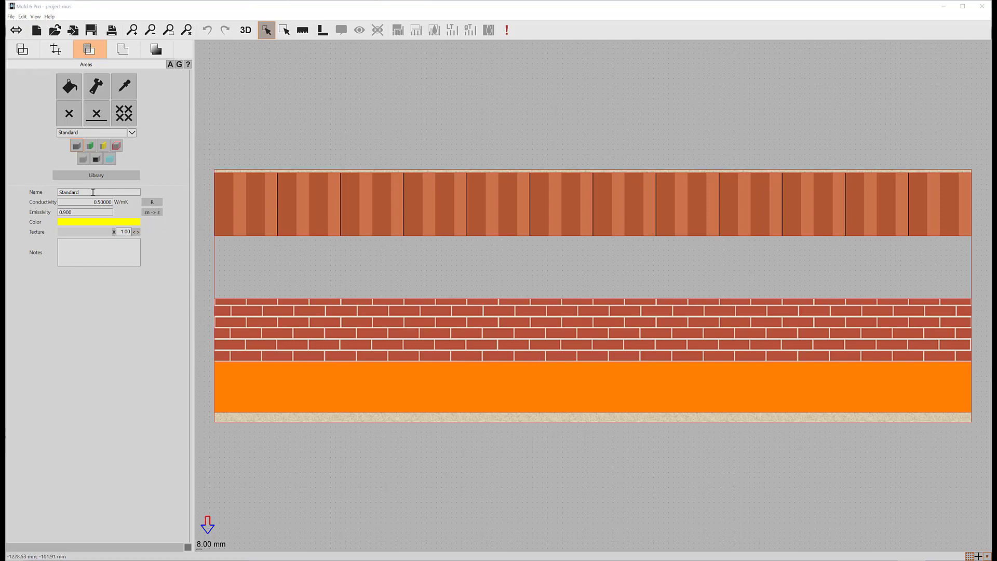
double_click(70, 192)
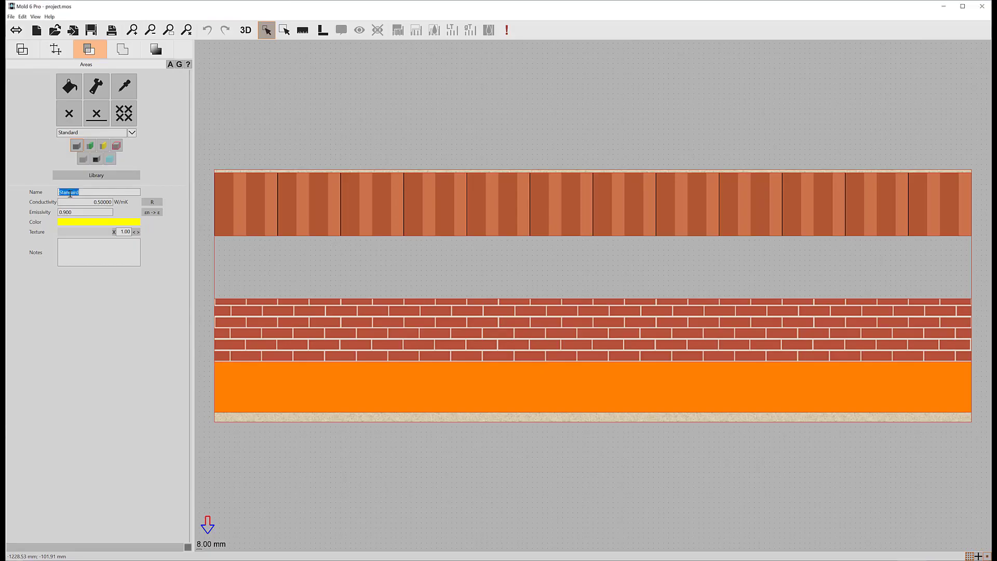
type("Air layer")
Step: Set the material's conductivity type to ISO 6946 Unventilated air layer with downwards flow direction and confirm
left_click(151, 202)
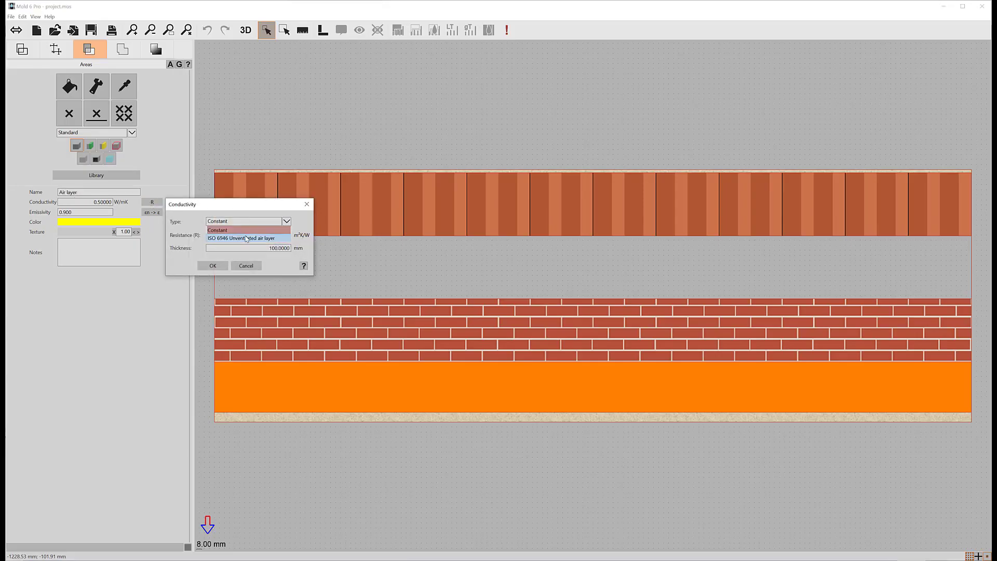
left_click(245, 237)
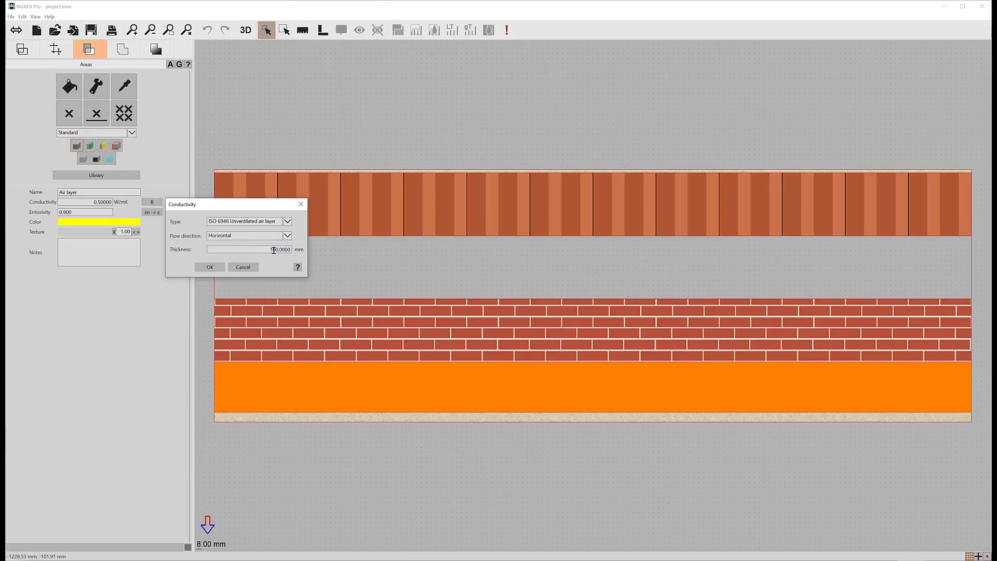
left_click(238, 237)
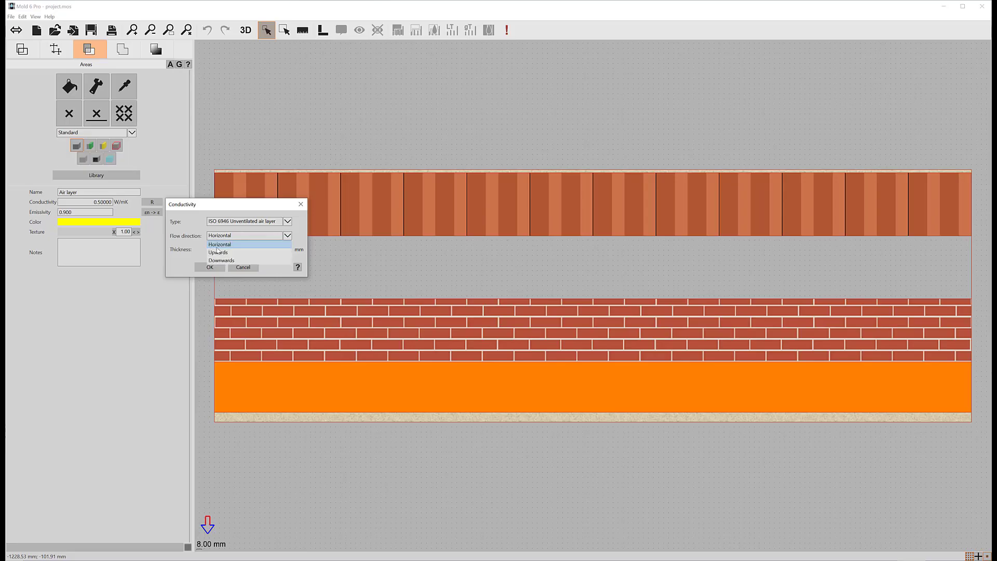
left_click(218, 252)
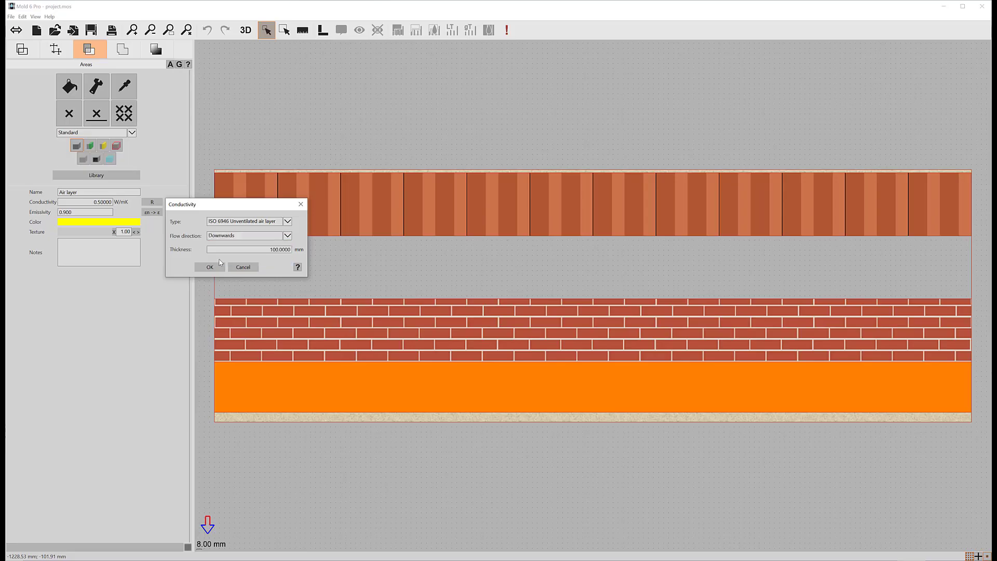
left_click(208, 267)
Step: Fill the empty cavity with the Air layer material and apply the Adiabatic boundary to the cavity's left and right edges
left_click(69, 86)
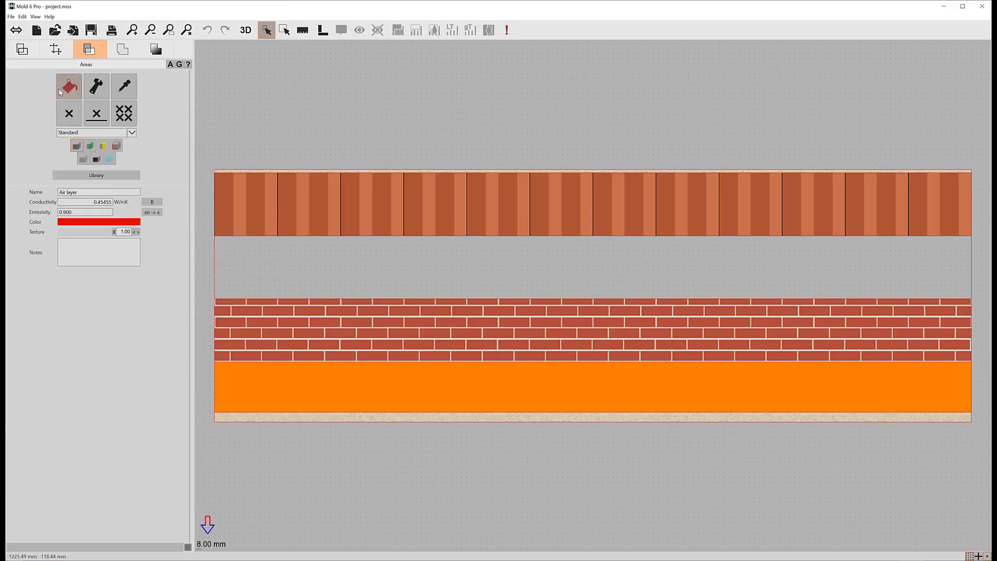
left_click(419, 261)
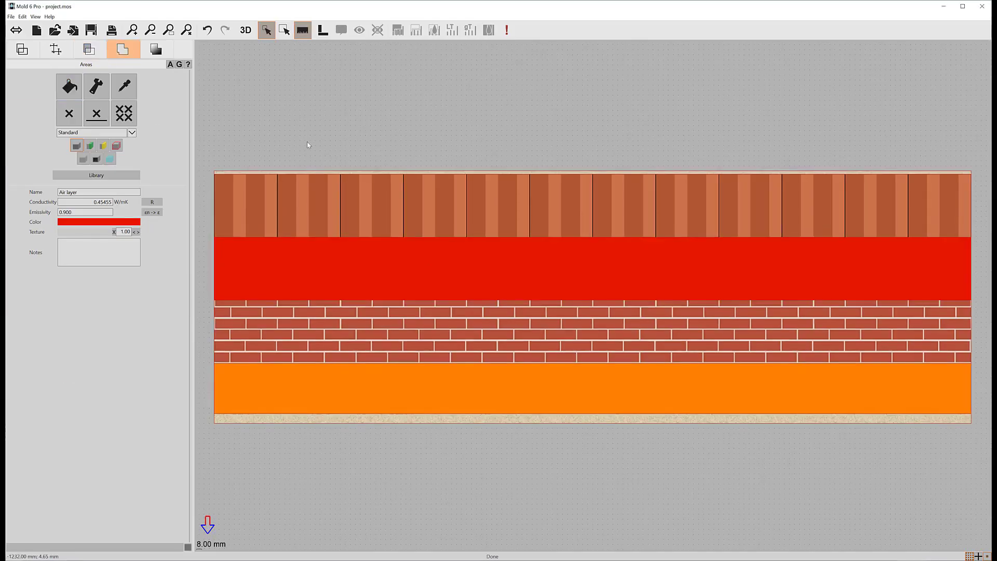
left_click(125, 49)
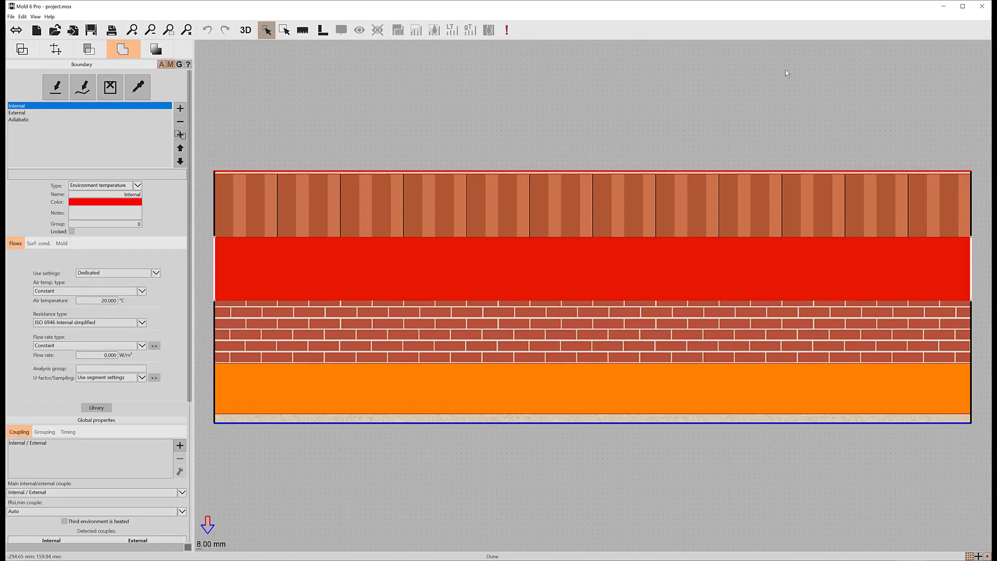
left_click(25, 120)
left_click(55, 87)
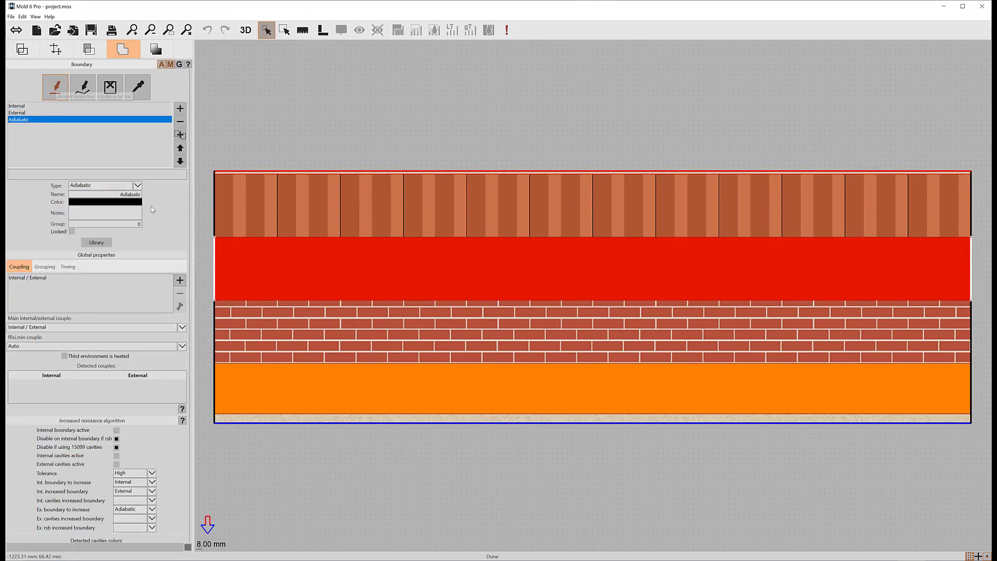
left_click(215, 264)
left_click(972, 270)
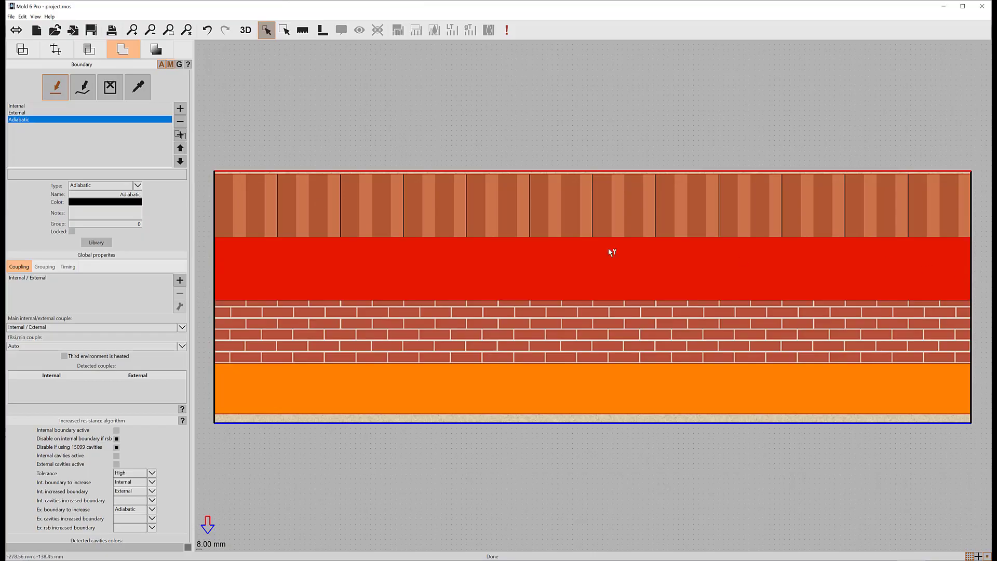
Step: Box-select the lines from the cavity down to the bottom layer and apply the frame tool to the selection
left_click(155, 50)
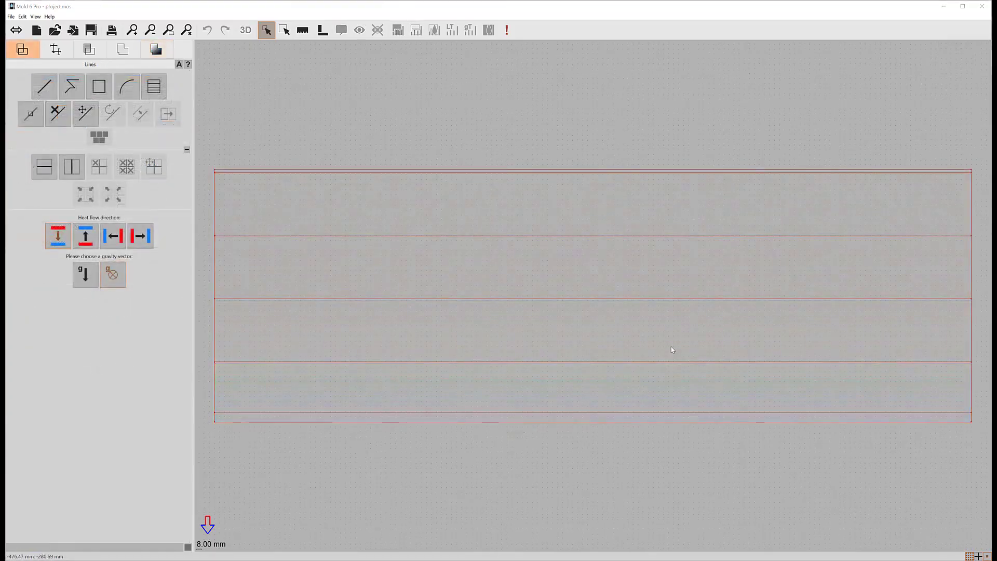
left_click(495, 341)
middle_click_drag(495, 341, 510, 339)
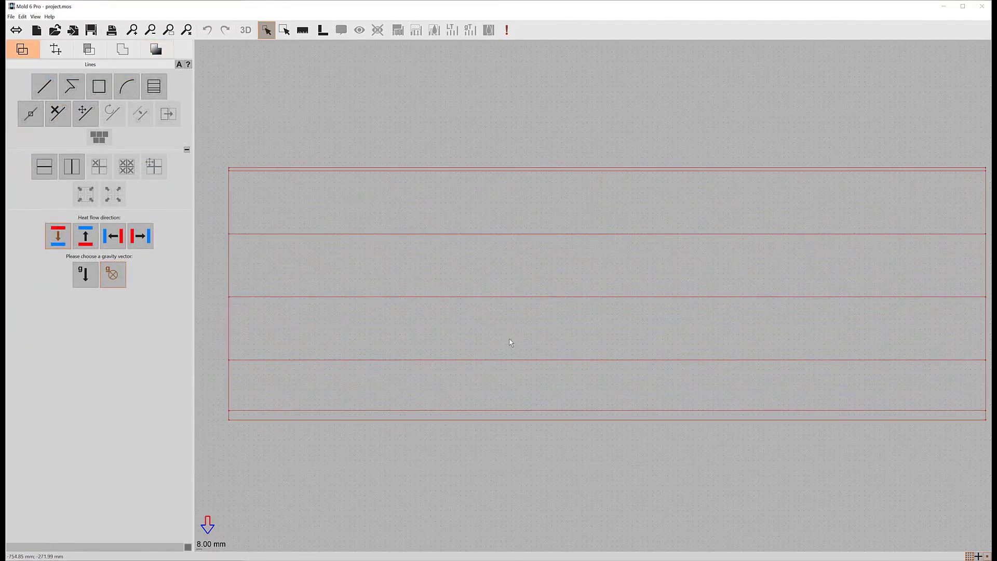
scroll(510, 339, "down", 2)
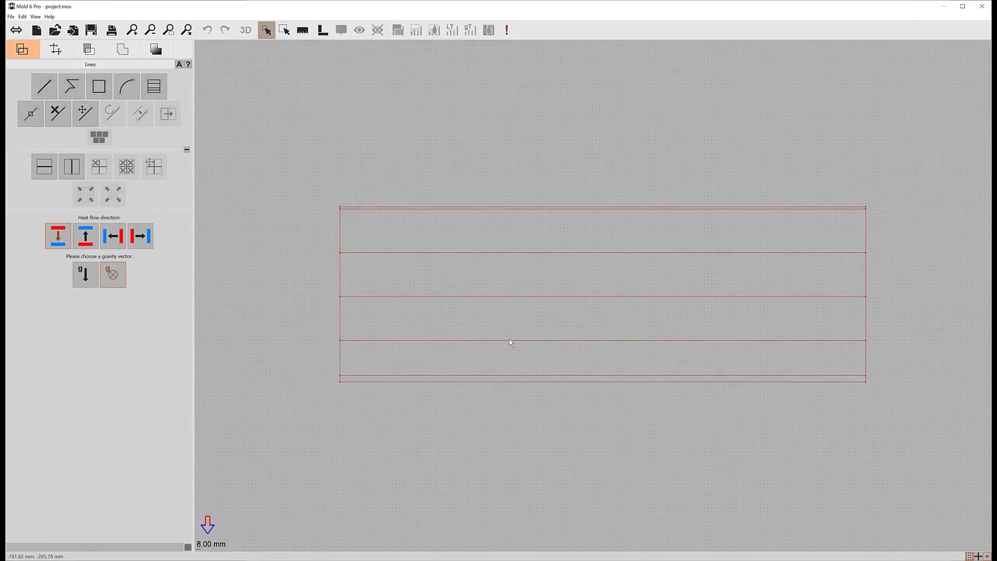
scroll(509, 340, "down", 1)
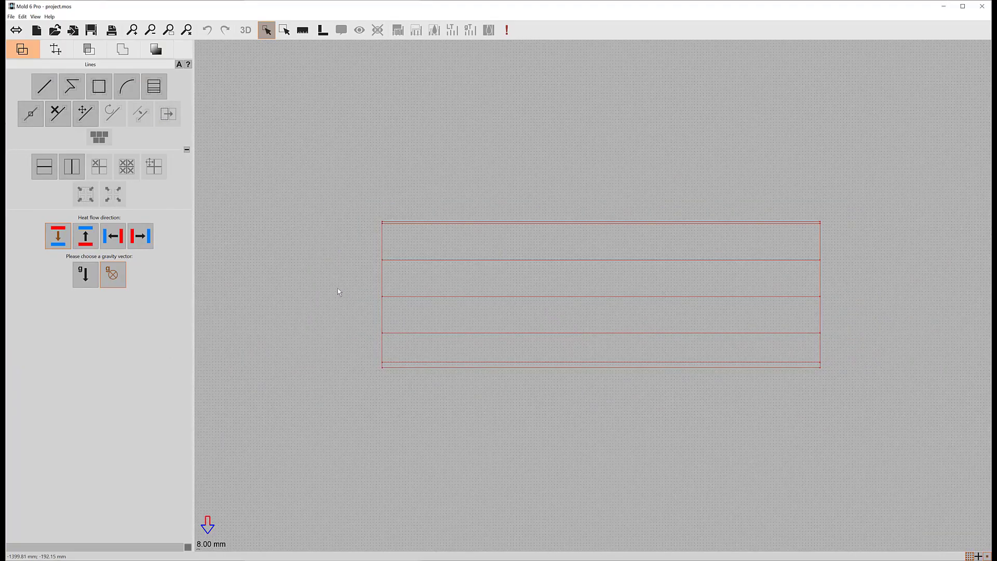
mouse_move(338, 288)
left_mouse_down()
mouse_move(399, 322)
mouse_move(862, 403)
left_mouse_up()
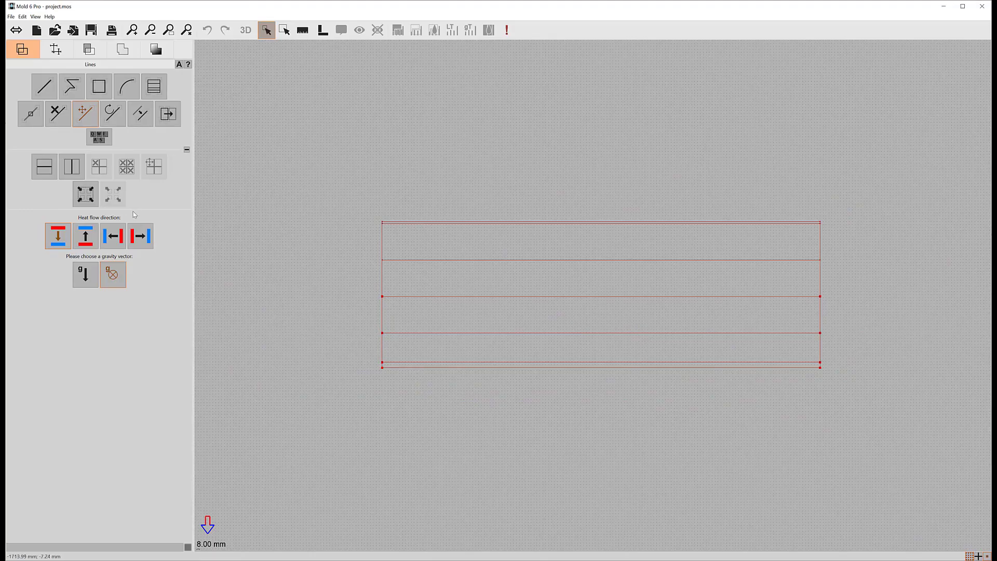
left_click(94, 201)
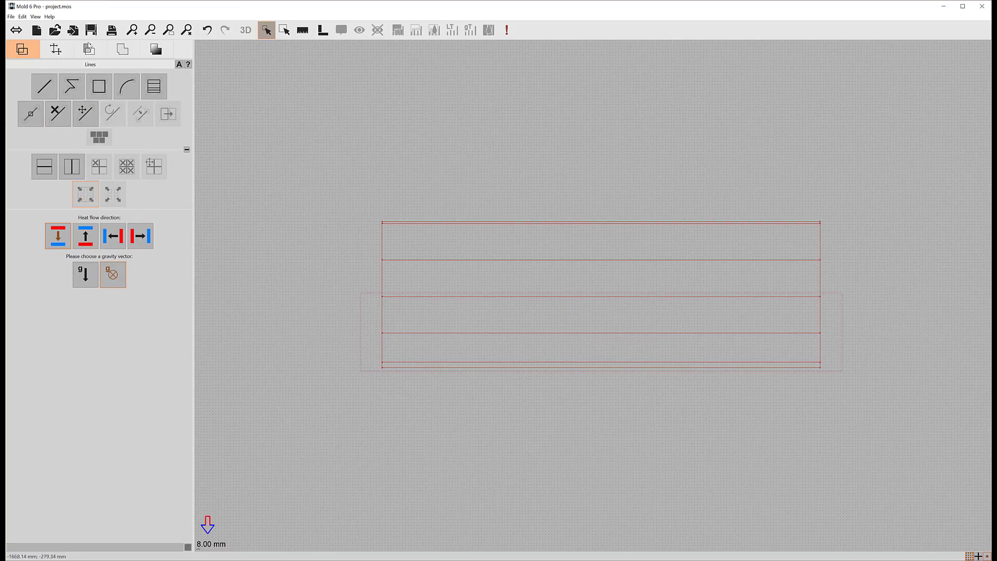
Step: Inspect the selected wall layers in the areas view
left_click(89, 49)
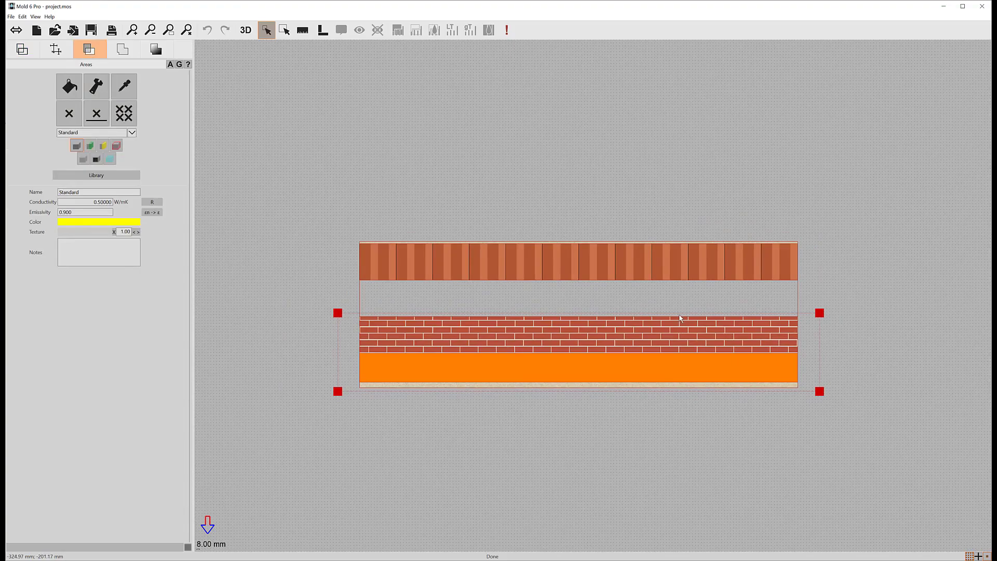
scroll(680, 315, "up", 1)
left_click(848, 313)
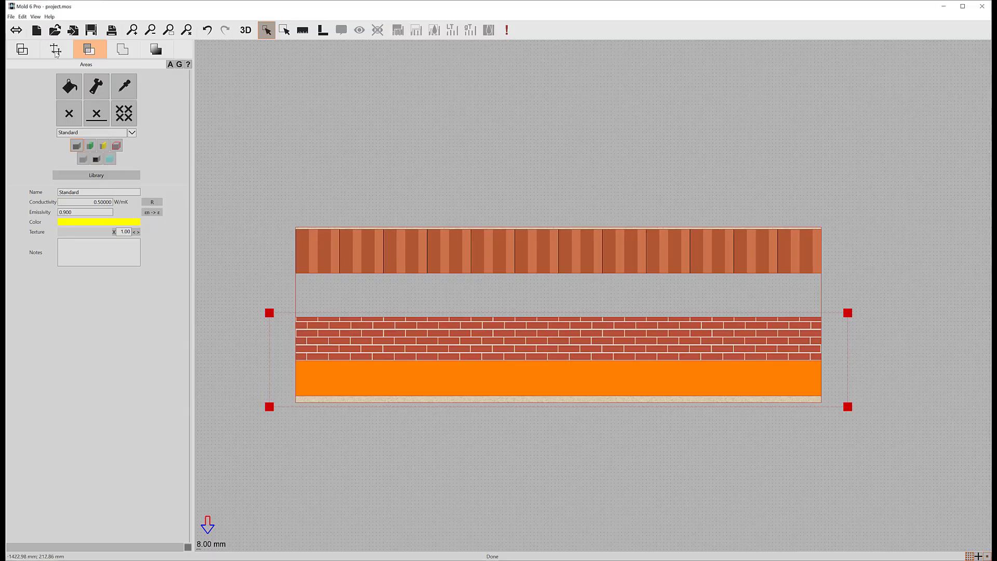
Step: Draw a horizontal section element named "Wall" about 1200 mm long across the full width of the wall
left_click(55, 51)
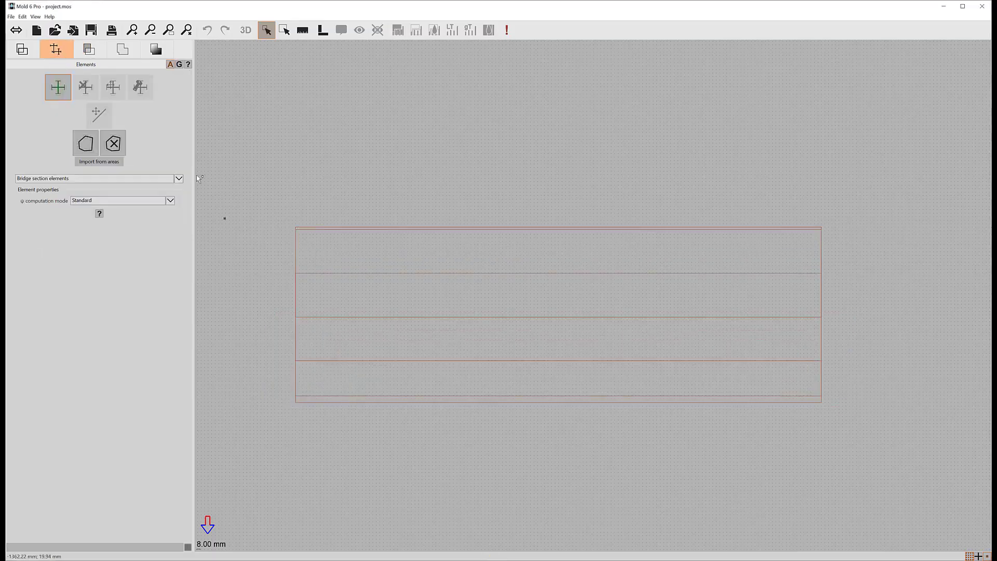
left_click(296, 317)
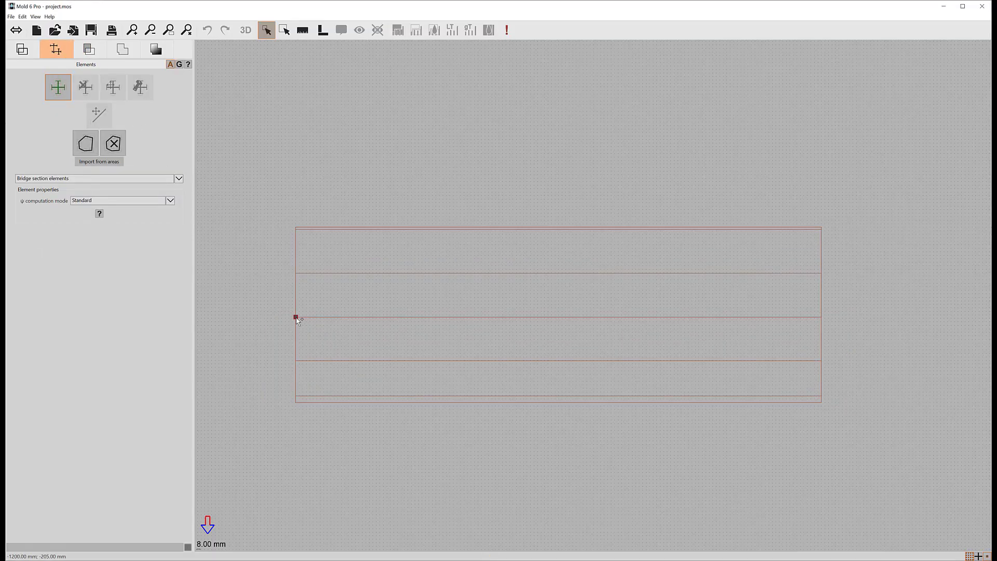
left_click(819, 317)
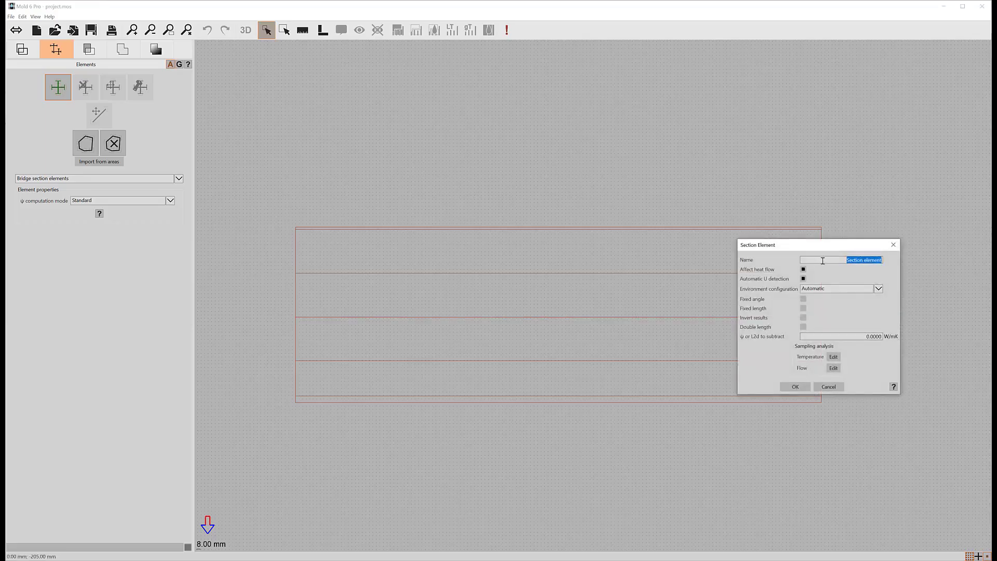
type("Wall")
left_click(795, 386)
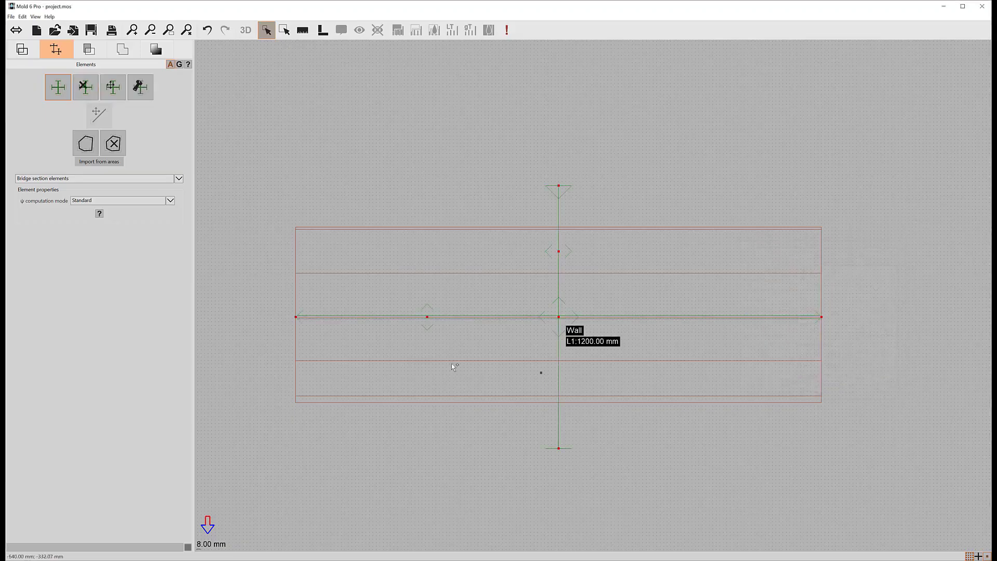
Step: Add a new boundary condition named "Air layer" and give it a magenta colour
left_click(123, 50)
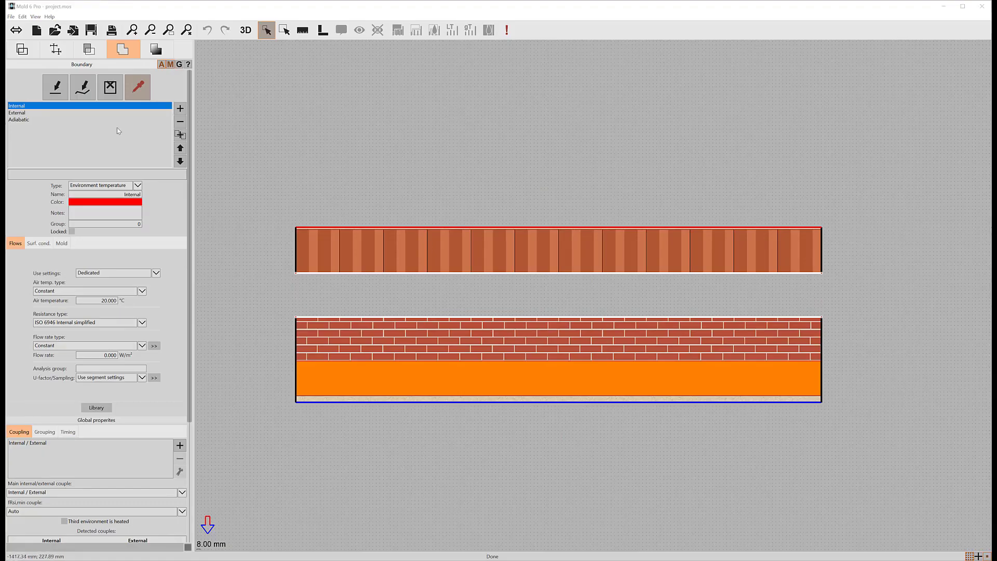
left_click(180, 108)
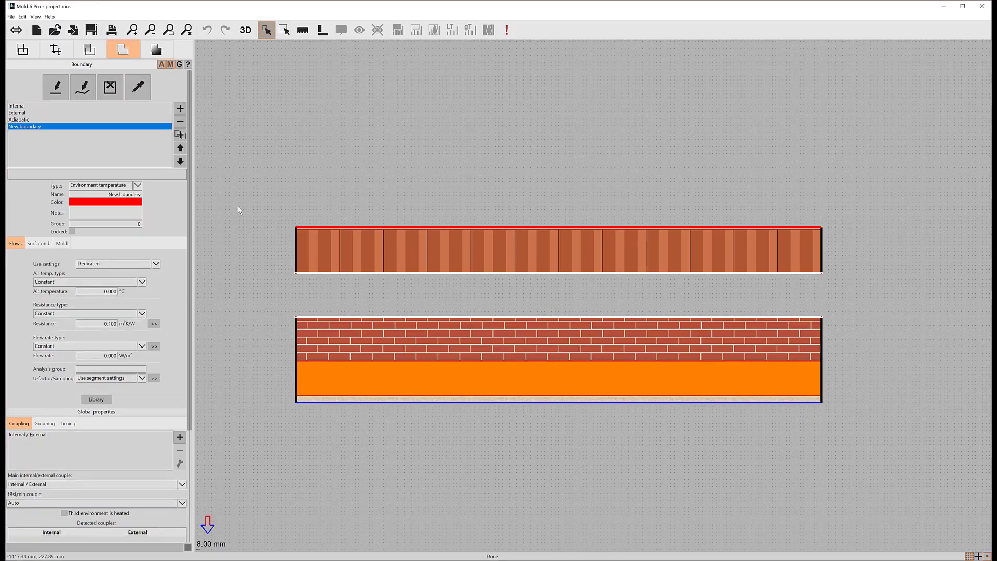
left_click_drag(103, 194, 142, 194)
type("Air layer")
left_click(110, 203)
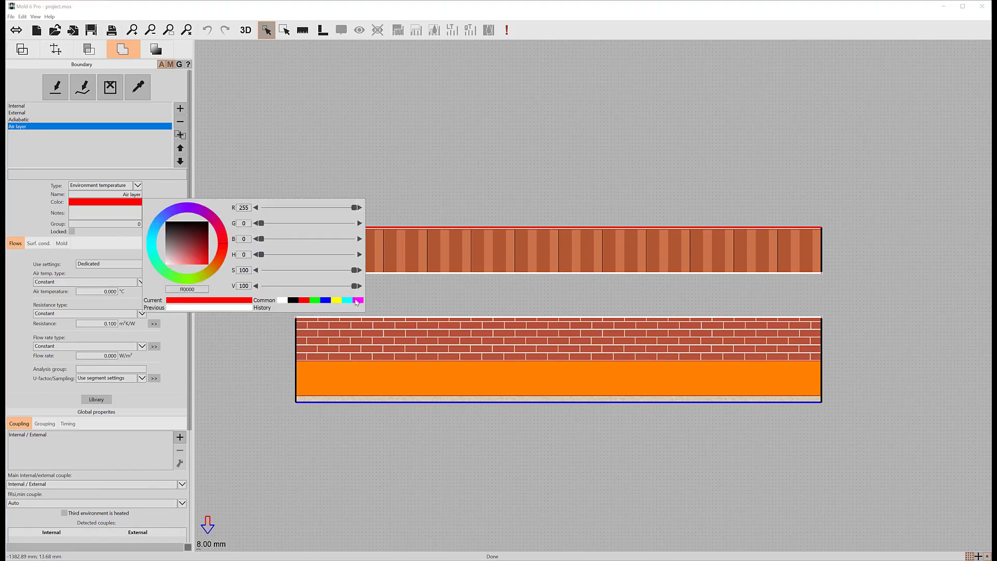
left_click(358, 301)
Step: Open the Air layer boundary's surface resistance settings and set the air layer type to ISO 6946 Slightly ventilated air layer
left_click(42, 211)
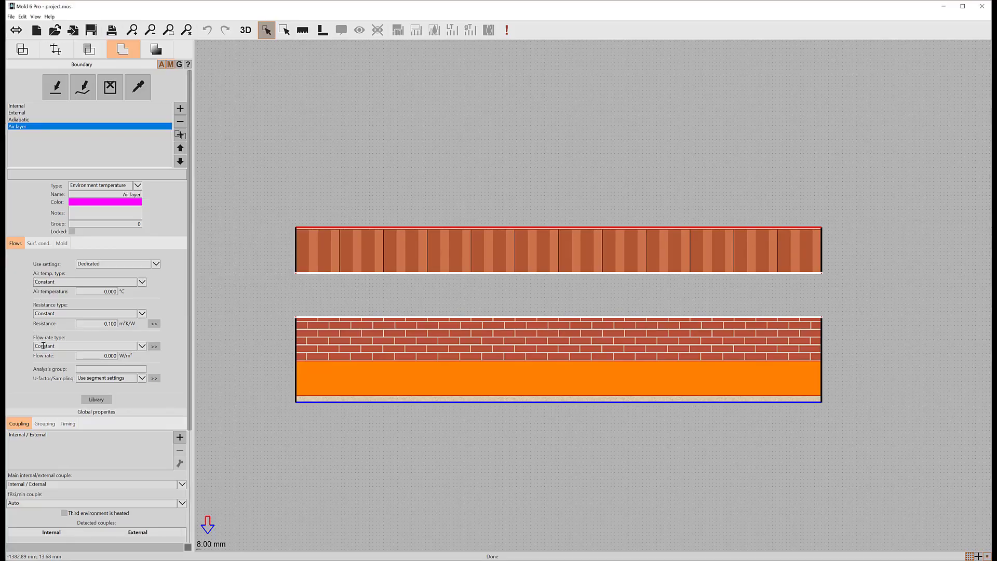
left_click(44, 311)
left_click(123, 324)
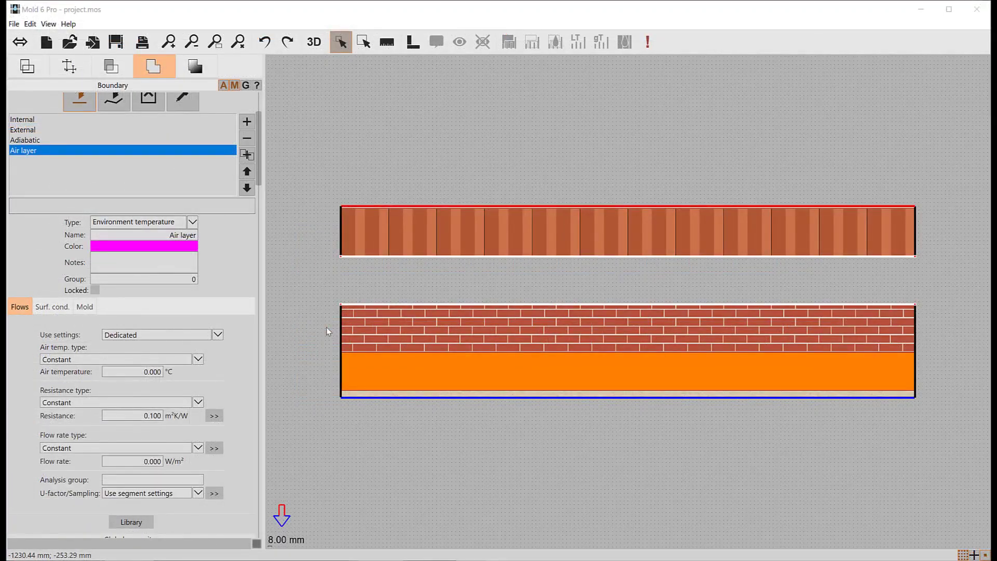
left_click(214, 416)
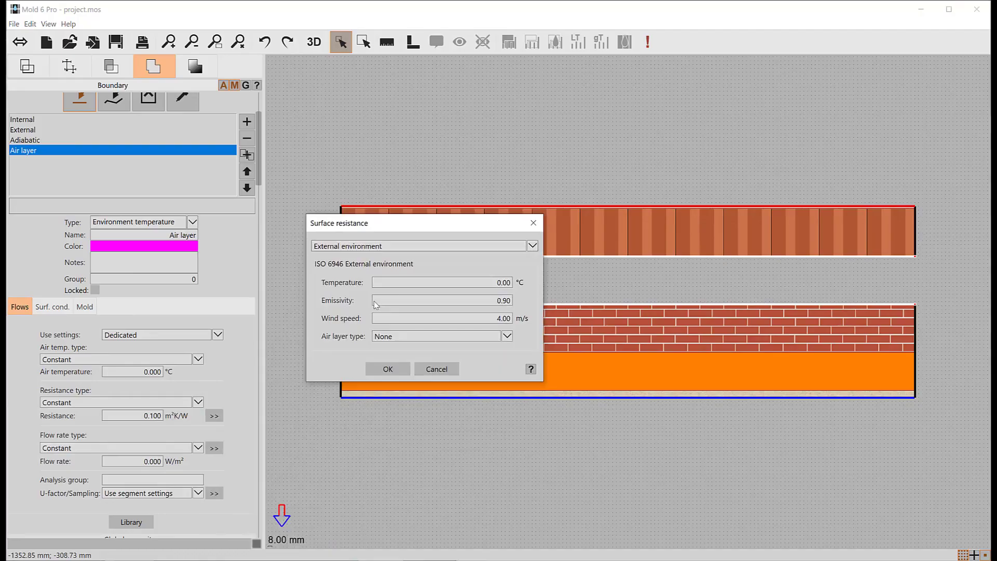
left_click(397, 336)
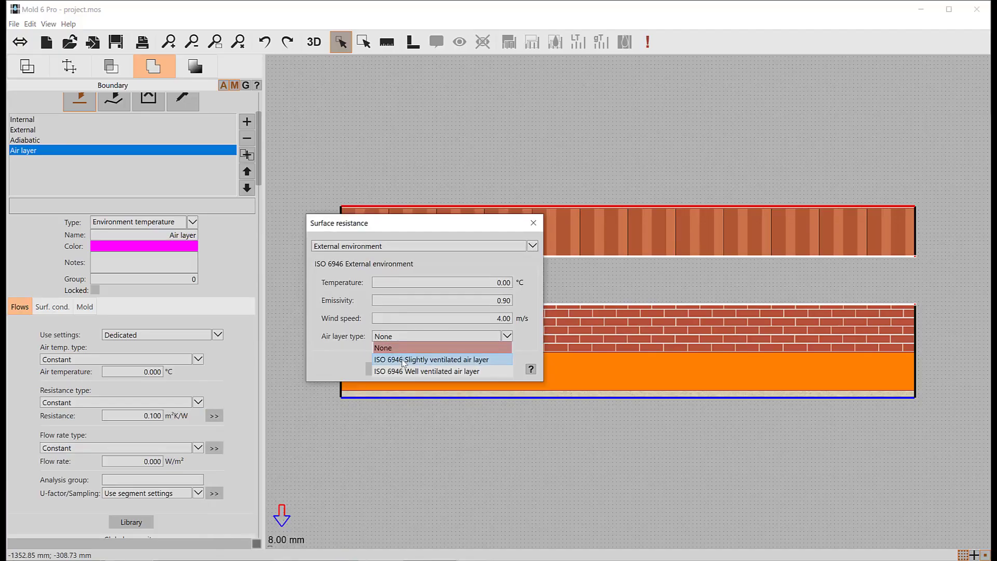
left_click(404, 359)
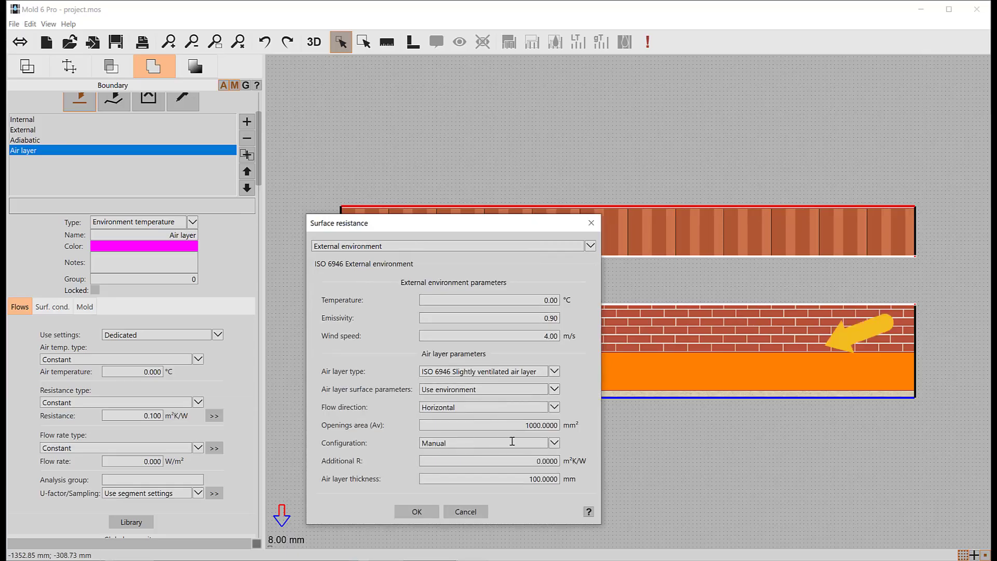
Step: Set the air layer configuration to Wall ↓ (2.54 m²K/W) with Horizontal flow direction and confirm the surface resistance
left_click(554, 443)
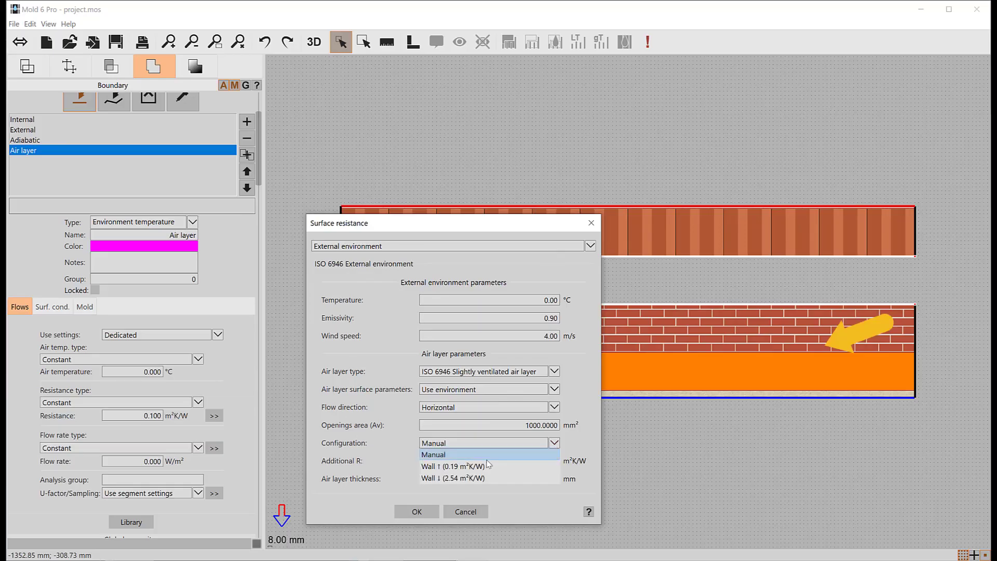
left_click(475, 477)
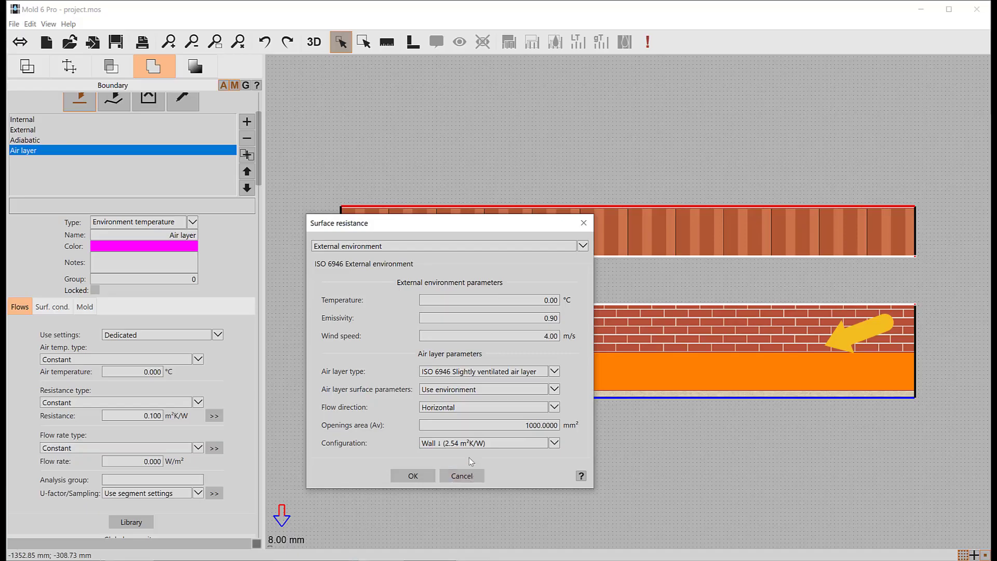
left_click(444, 406)
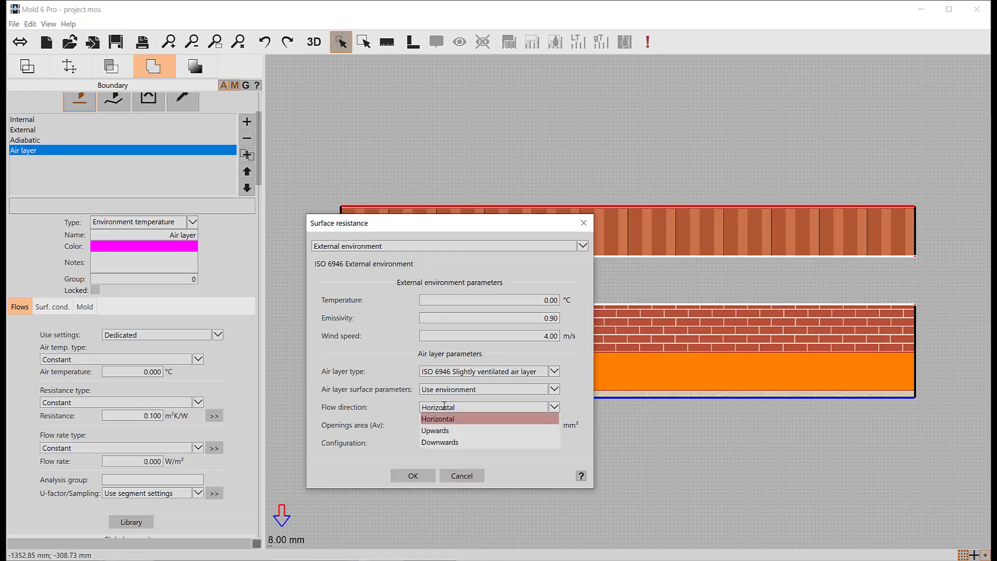
left_click(444, 406)
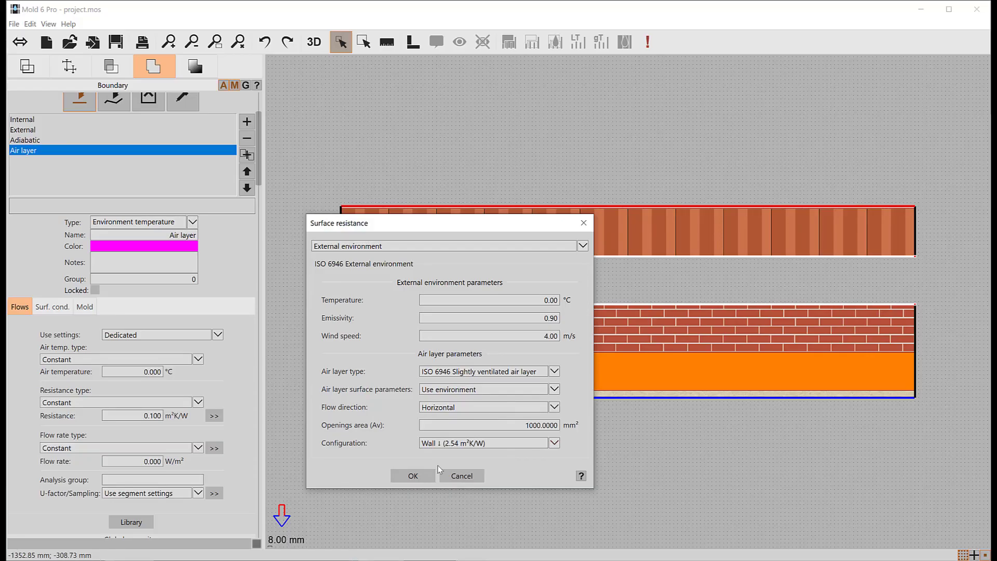
left_click(402, 475)
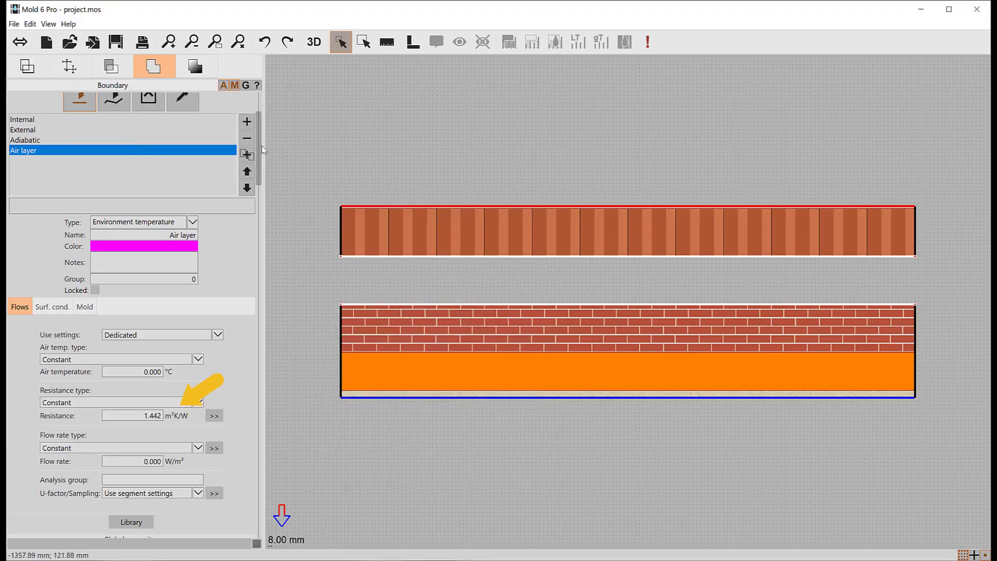
Step: Assign the Air layer boundary to the underside of the upper wall layer and turn off the mold and condensation features
scroll(259, 149, "up", 2)
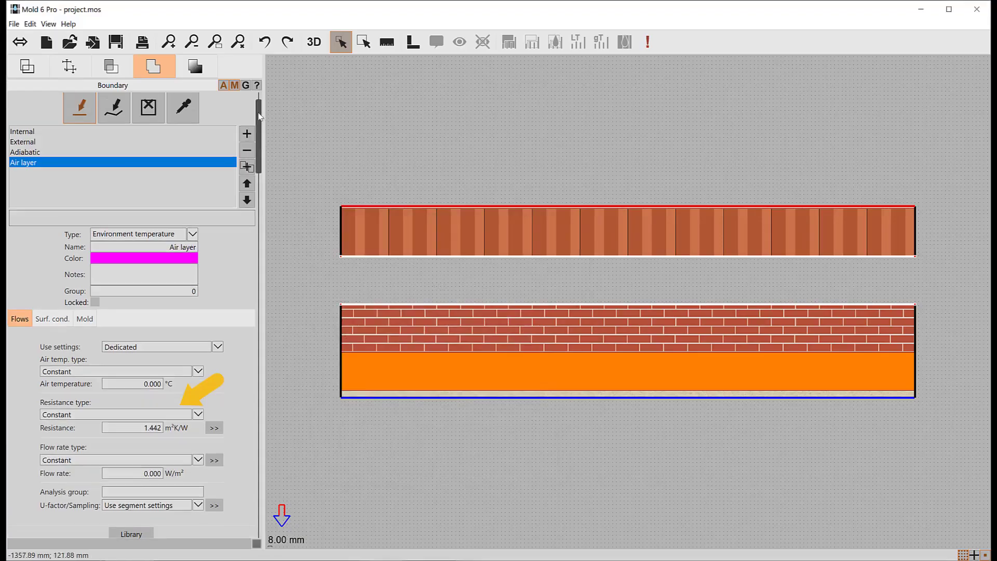
left_click(394, 257)
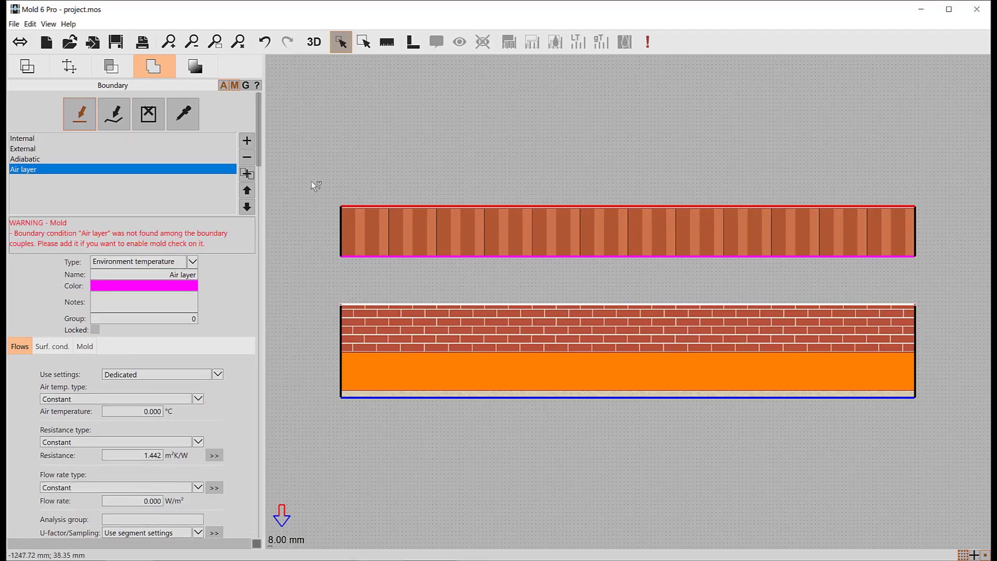
left_click(235, 88)
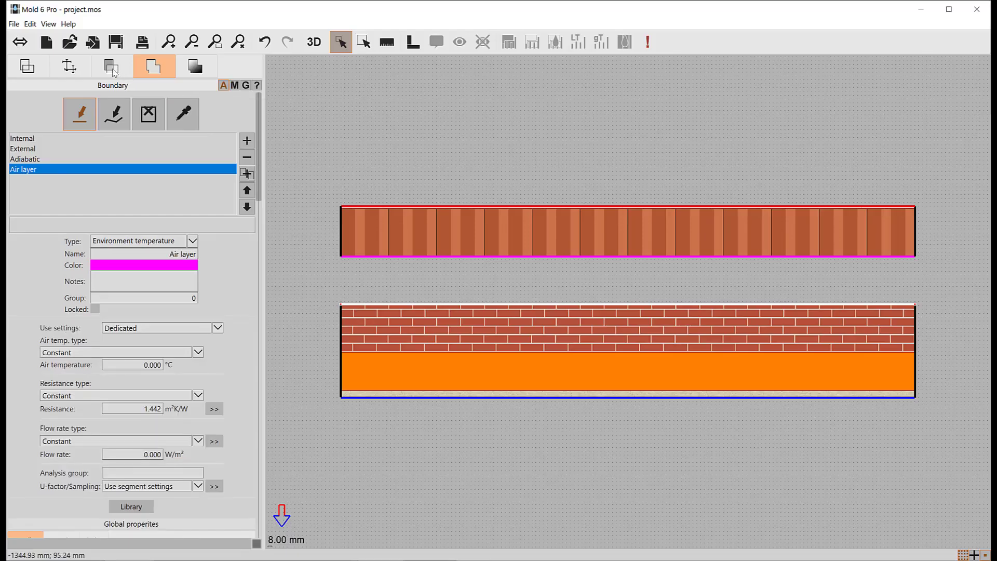
Step: Delete the wall layers below the air gap and run the flow simulation
left_click(114, 70)
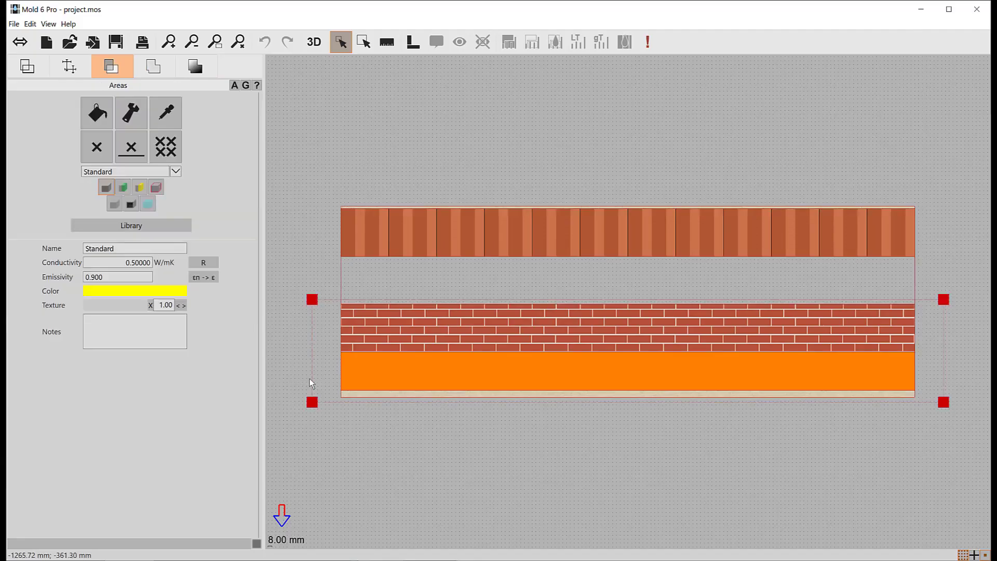
key("Delete")
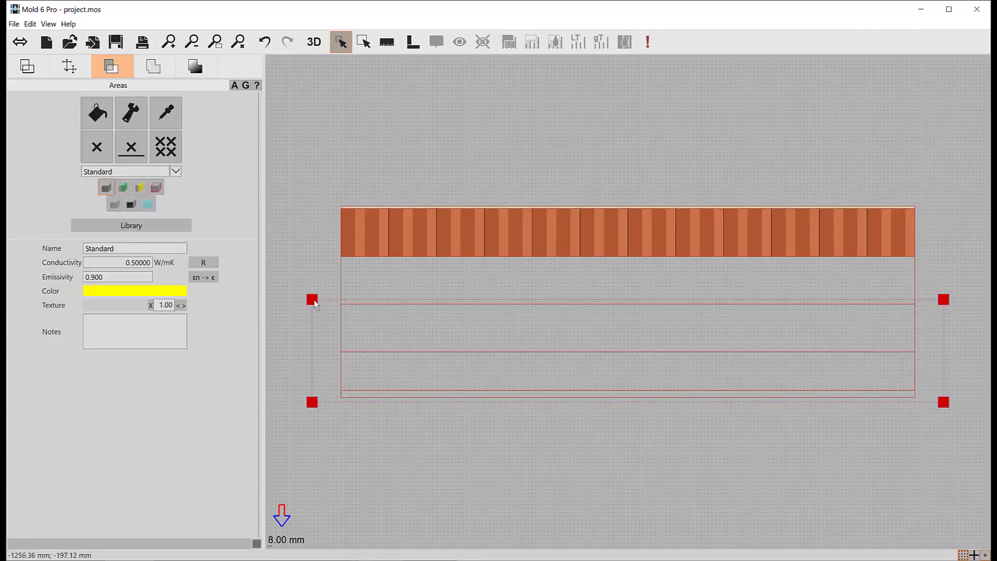
left_click(193, 71)
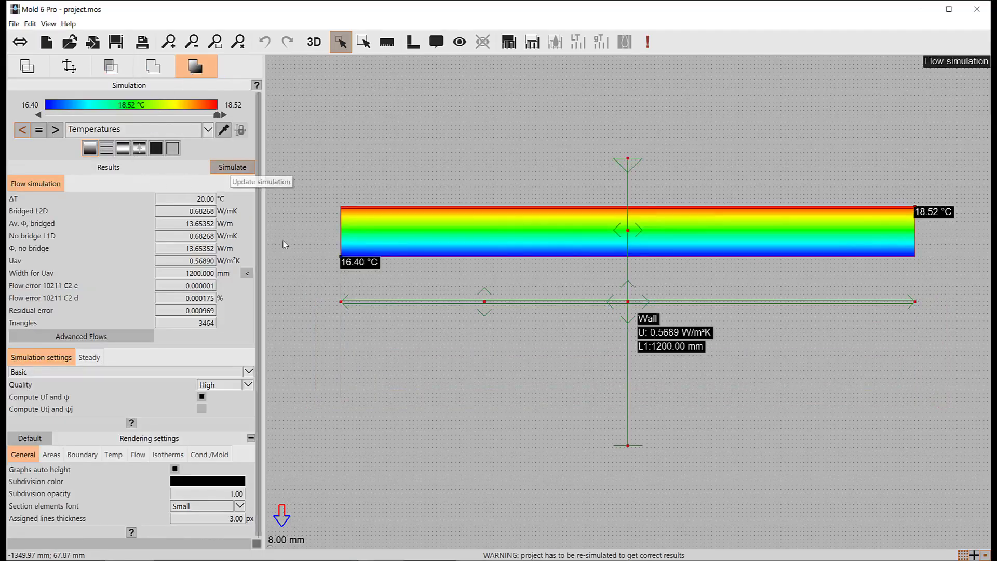
left_click(228, 168)
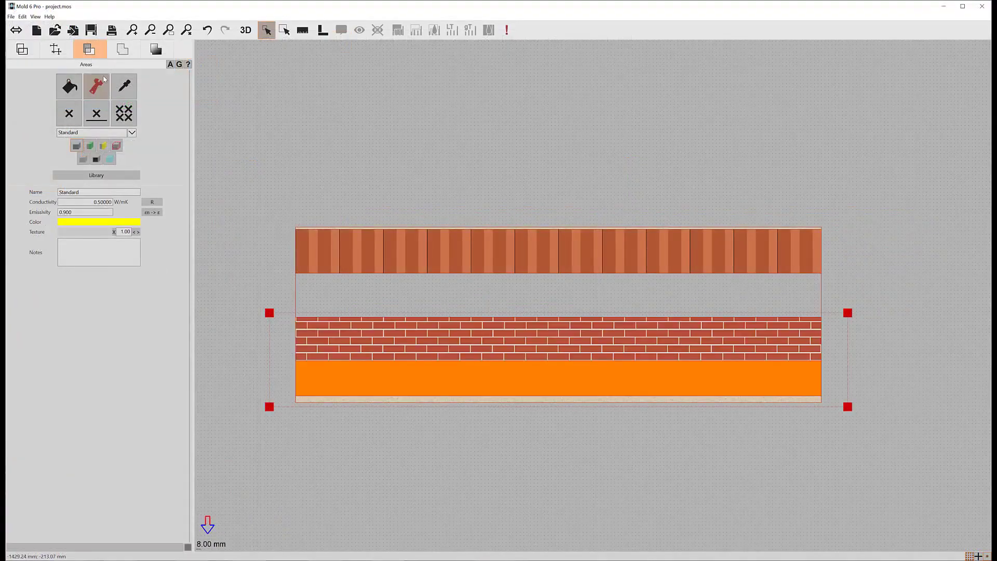
Step: In the Air layer surface resistance, set air layer surface parameters to Customized and configuration to Manual, then confirm
left_click(122, 50)
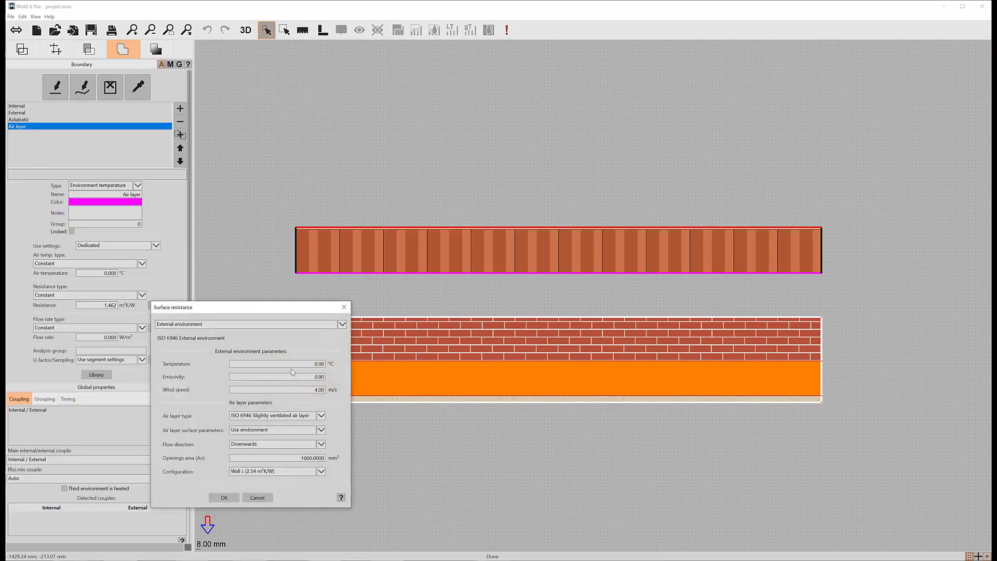
left_click(240, 430)
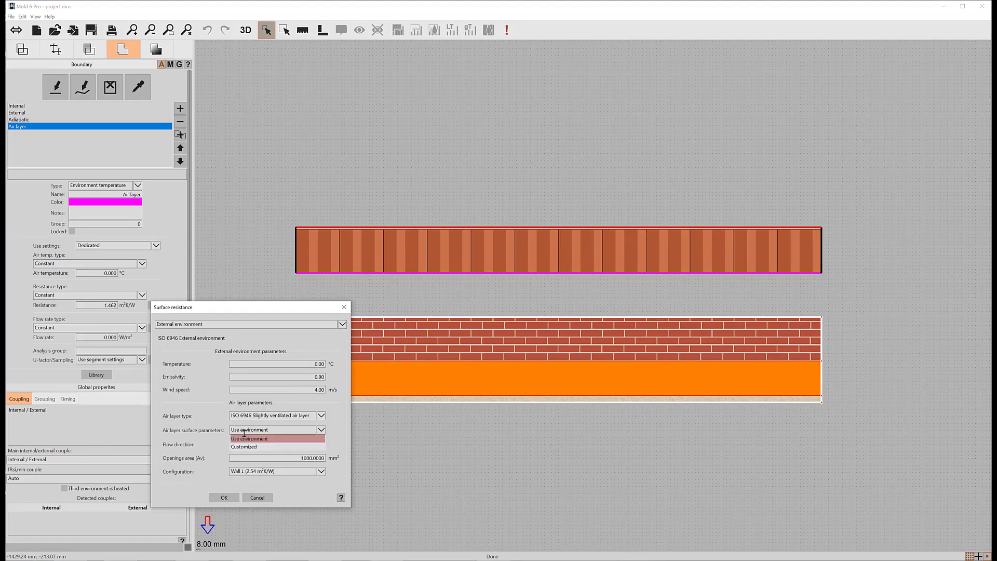
left_click(248, 447)
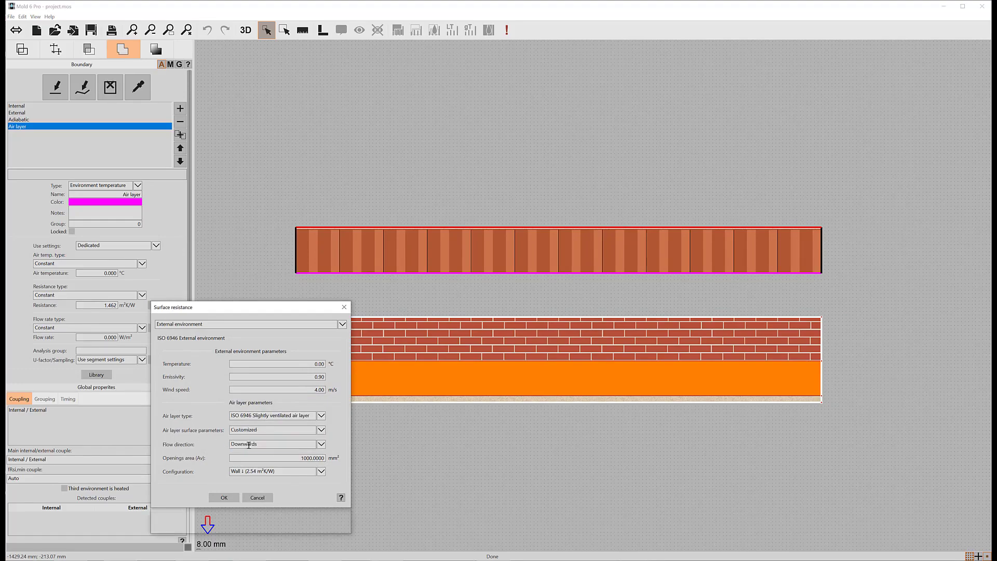
left_click(310, 444)
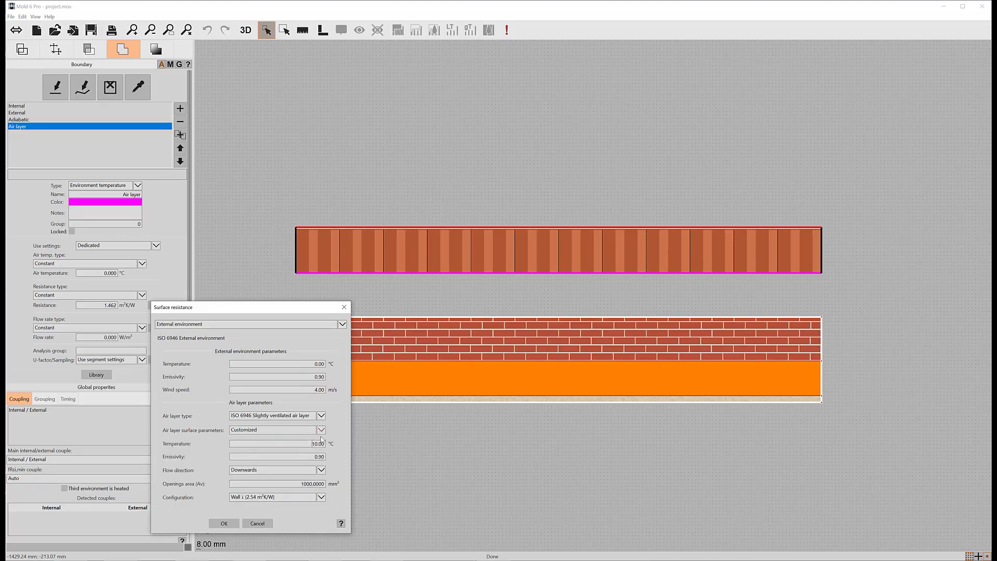
left_click_drag(260, 307, 360, 173)
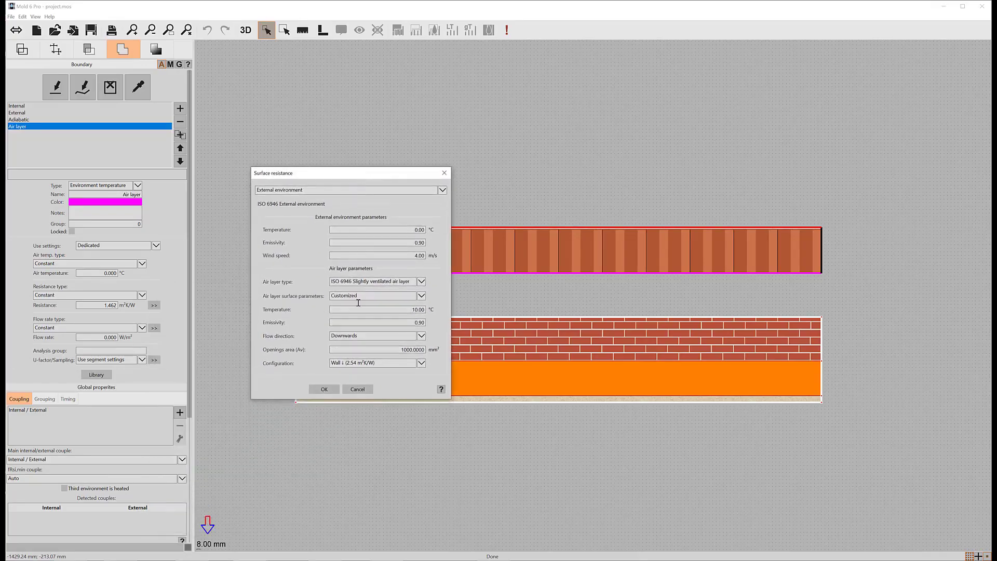
left_click(380, 361)
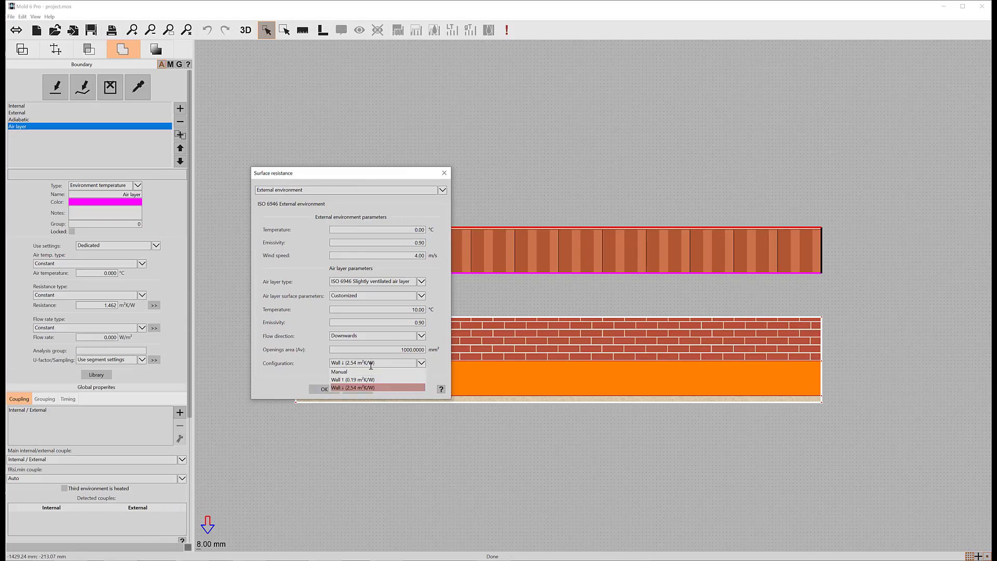
left_click(341, 372)
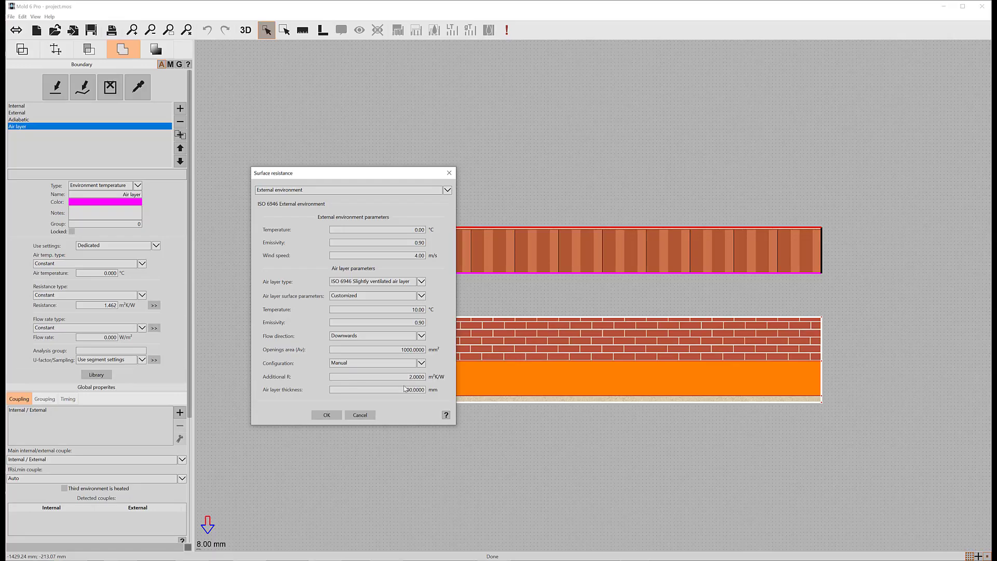
left_click(328, 419)
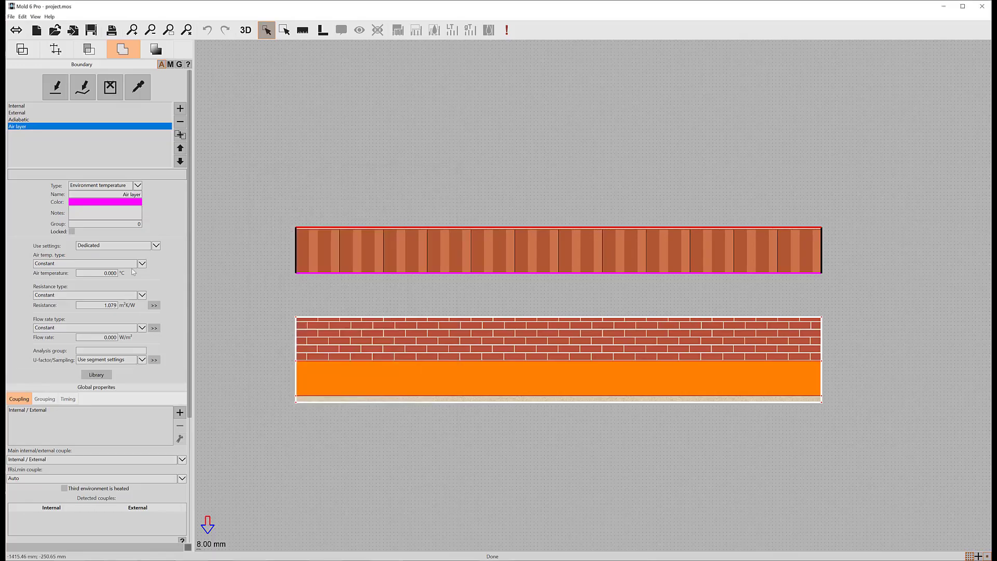
Step: Delete the layers below the air gap again and run the simulation
left_click(89, 50)
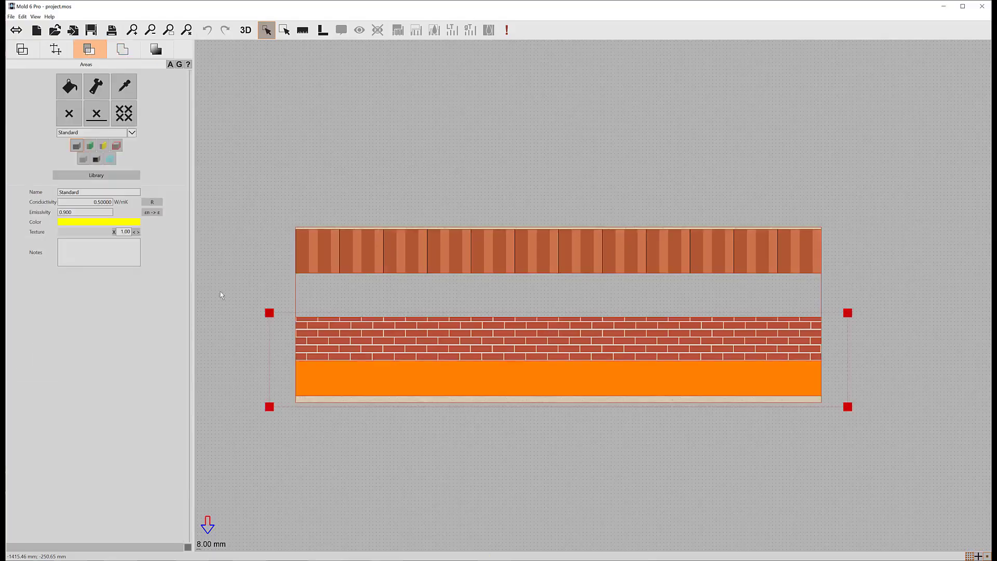
key("Delete")
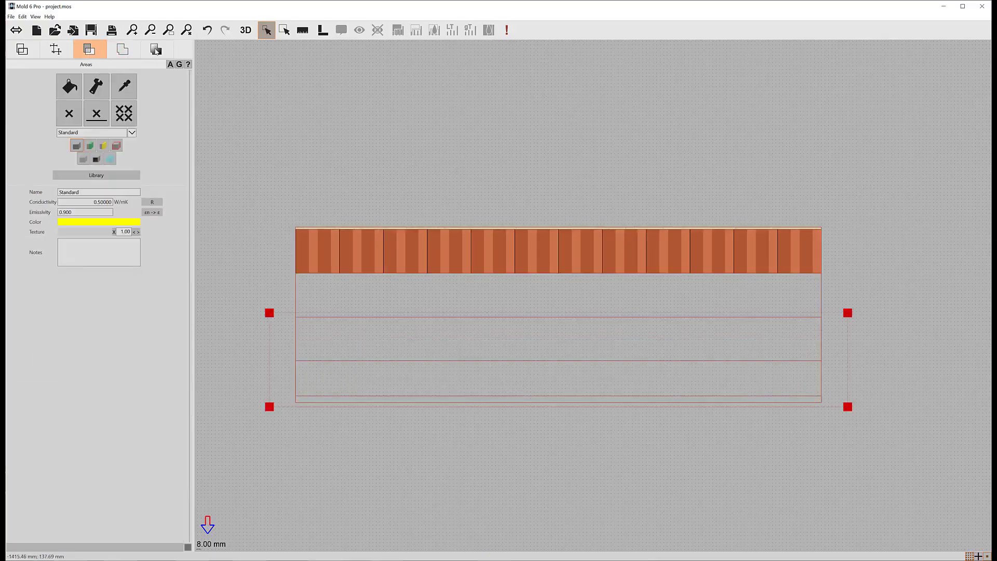
left_click(156, 50)
left_click(170, 126)
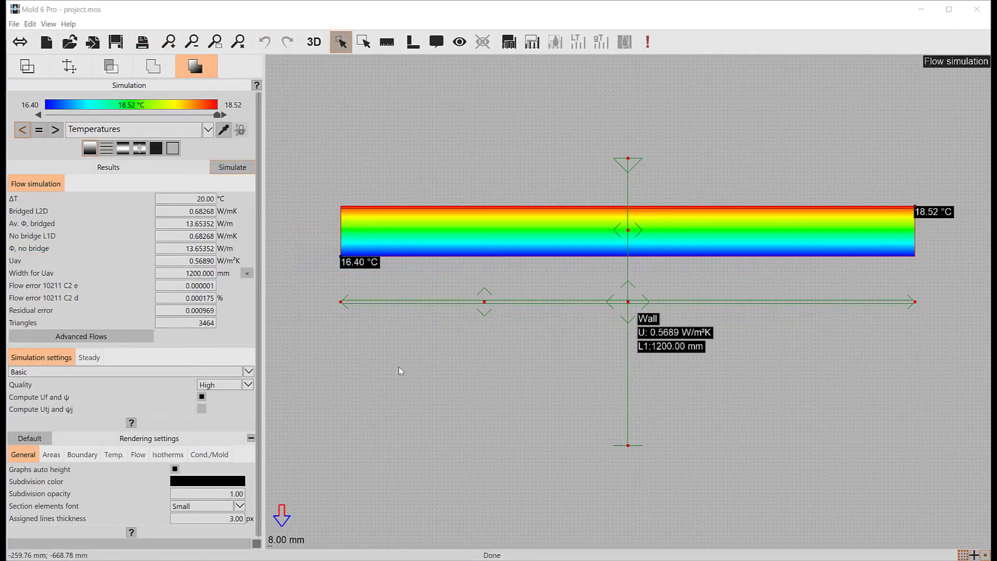
Step: Change the Air layer boundary's air layer type to ISO 6946 Well ventilated air layer and confirm the surface resistance
left_click(148, 76)
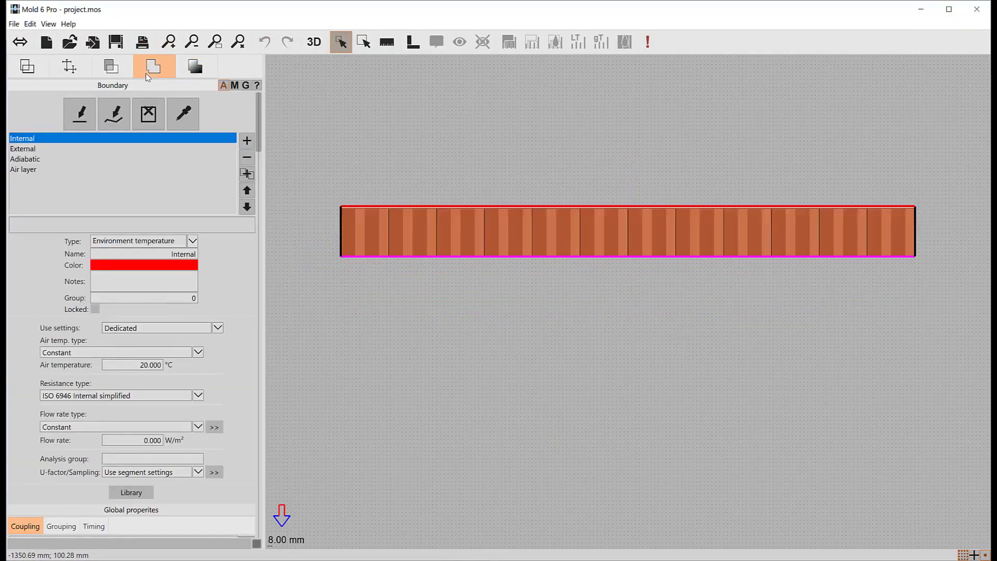
left_click(29, 171)
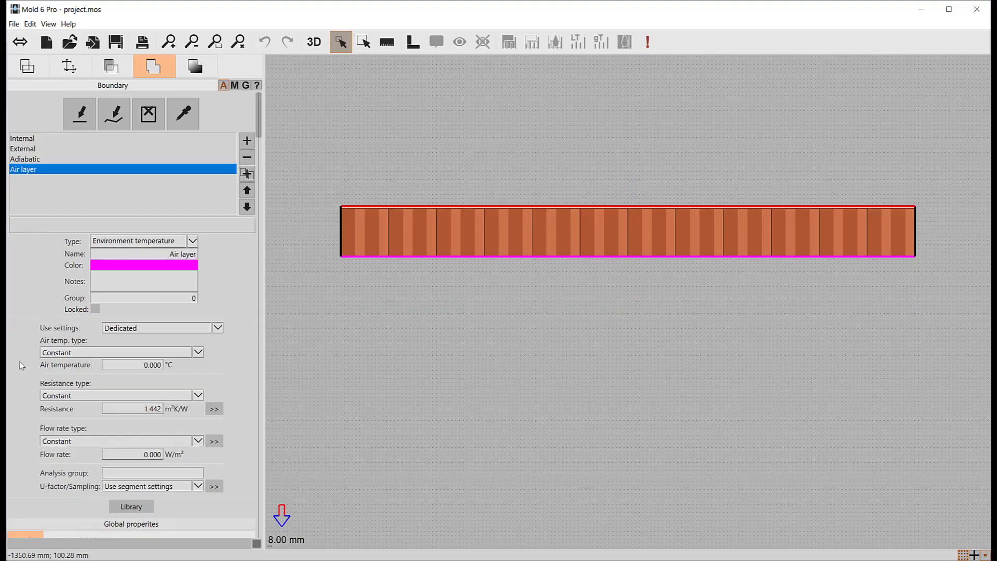
left_click(214, 409)
left_click_drag(295, 327, 438, 187)
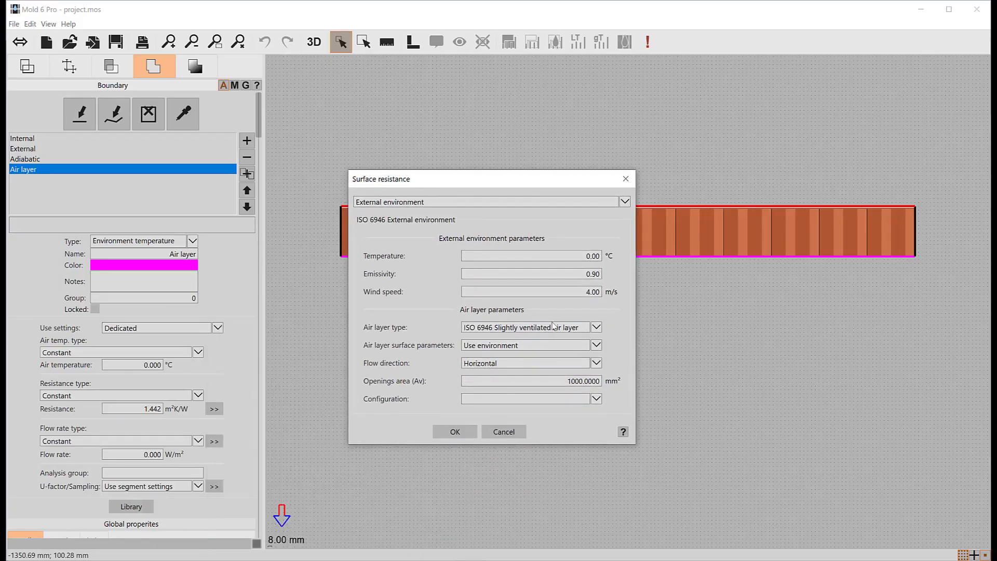
left_click(515, 327)
left_click(478, 363)
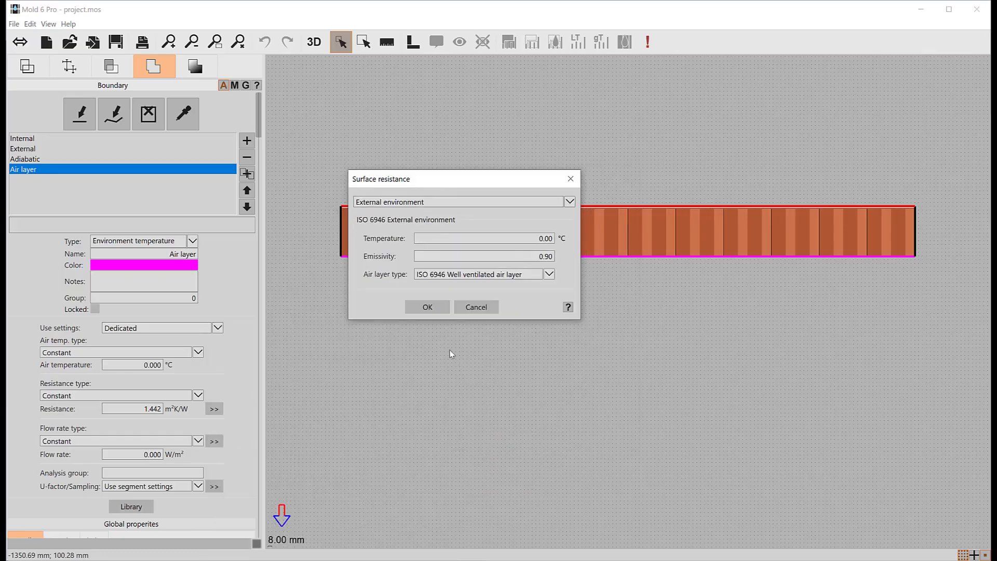
left_click(415, 311)
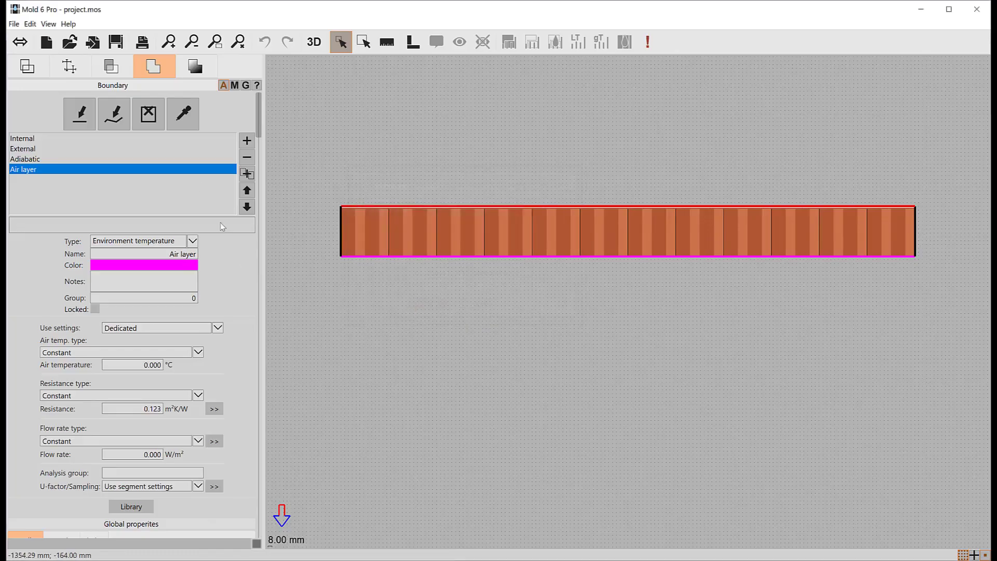
Step: Update the flow simulation with the well ventilated air layer setting
left_click(195, 66)
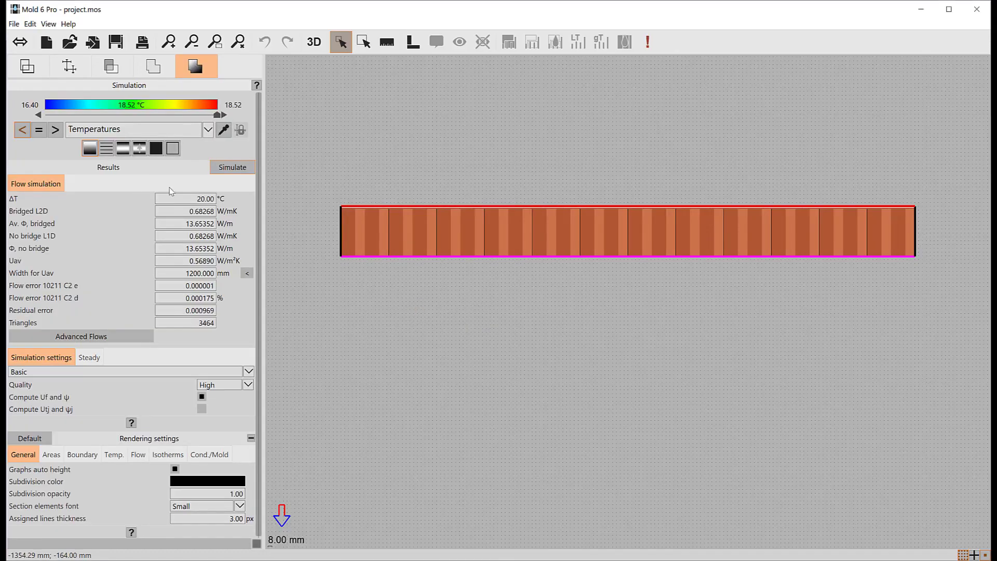
left_click(227, 172)
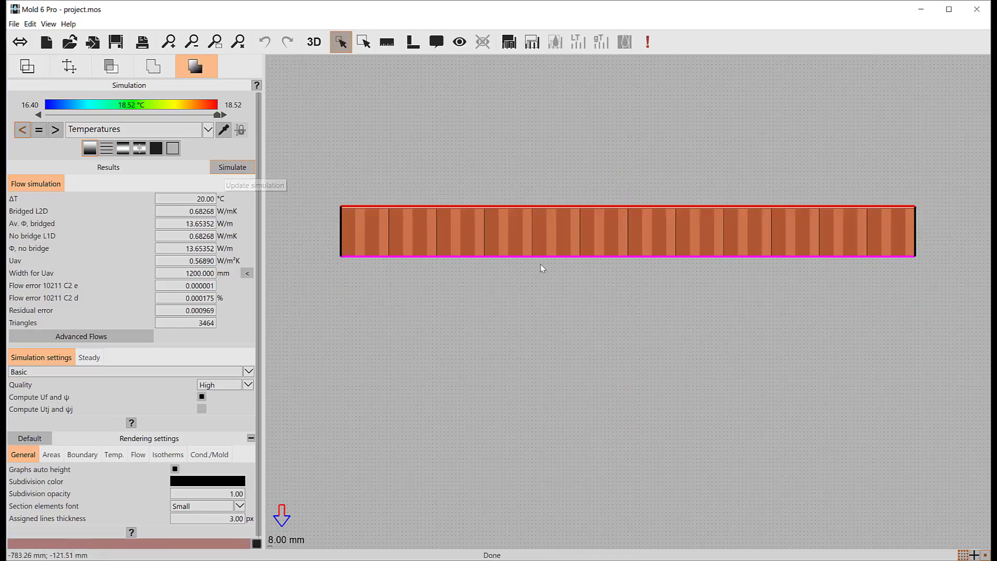